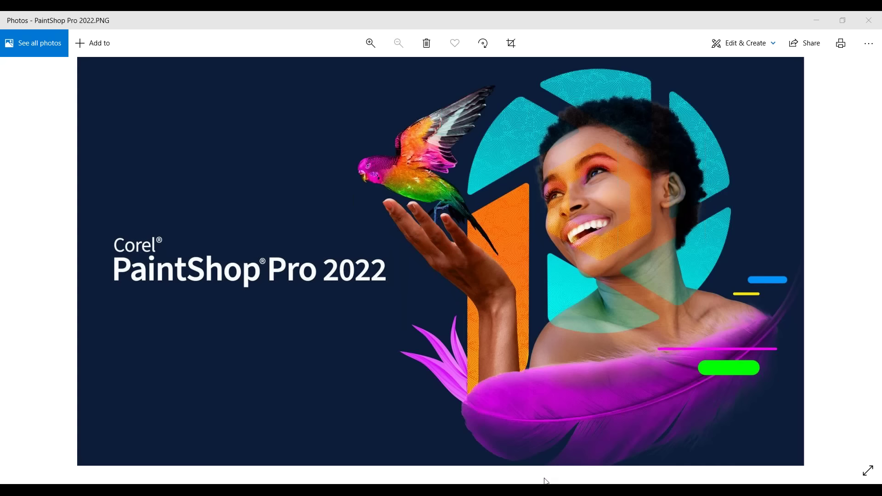
# - Switch to PaintShop Pro and preview the Photography, Essentials and Complete workspaces on the Welcome screen
pyautogui.moveTo(495, 490)
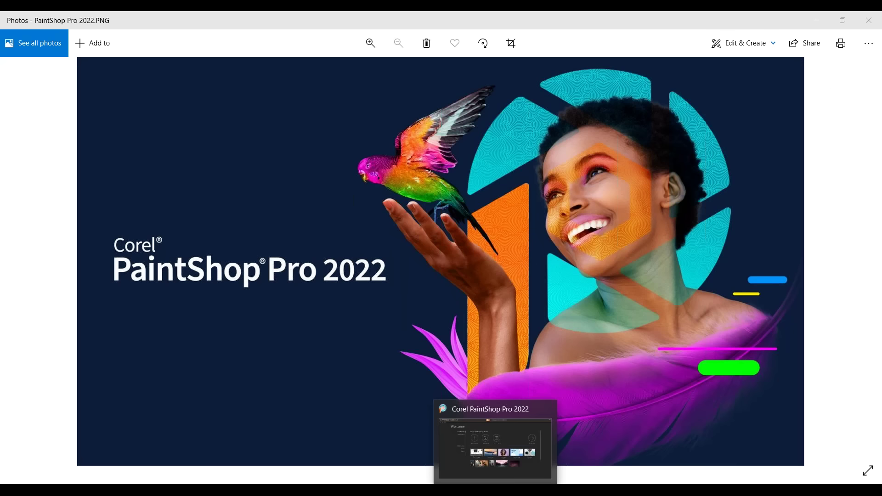
pyautogui.click(495, 490)
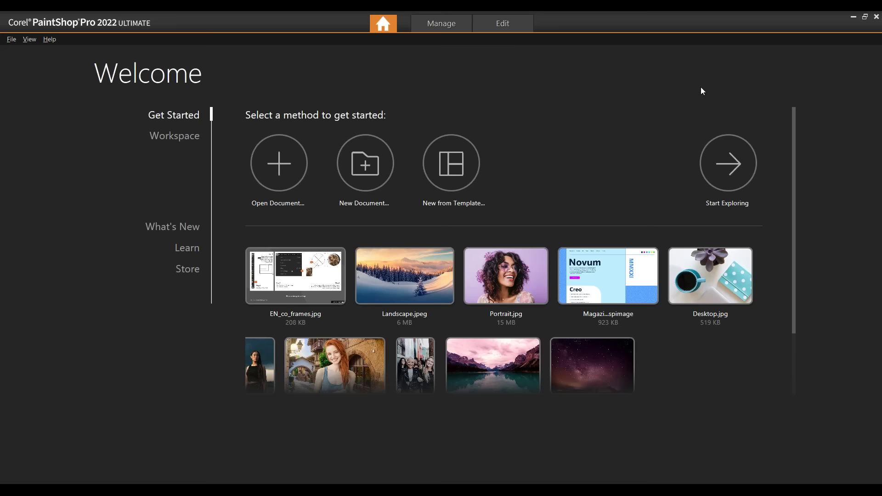
pyautogui.click(184, 136)
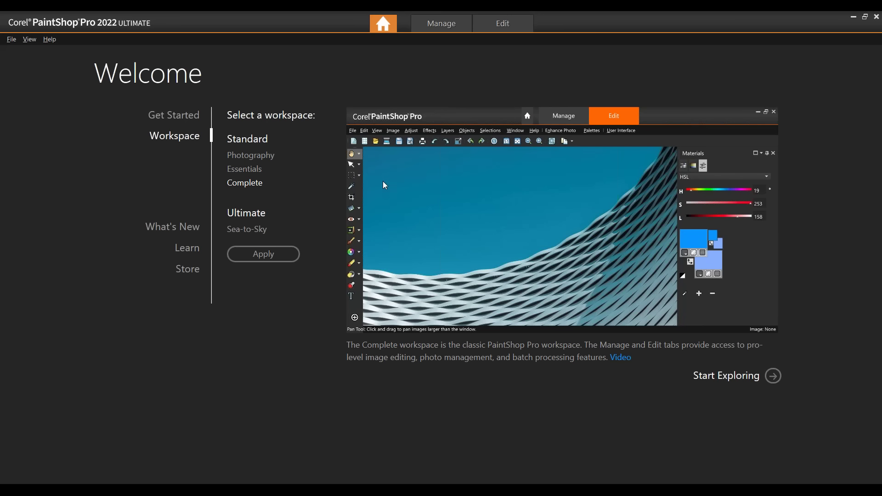
pyautogui.click(261, 155)
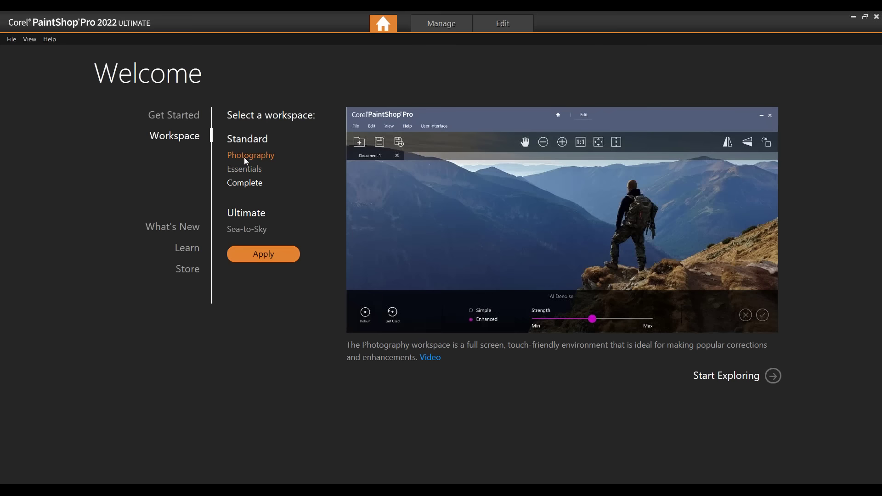
pyautogui.click(244, 173)
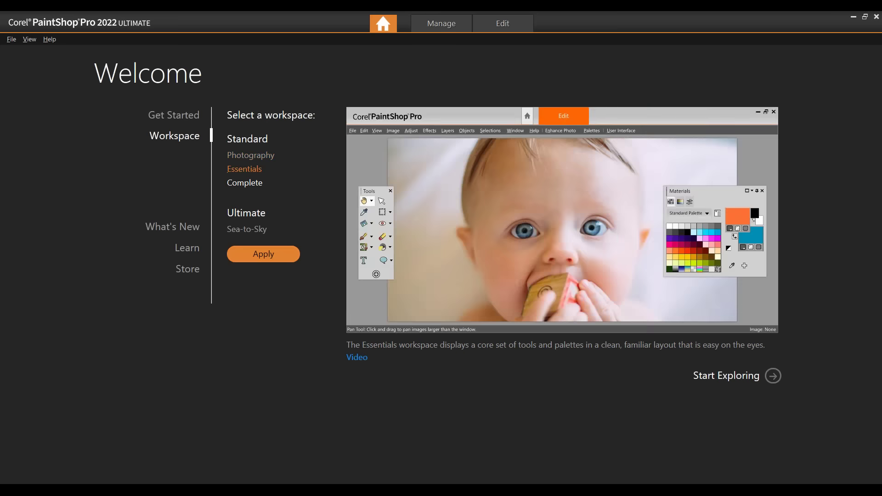
pyautogui.click(246, 186)
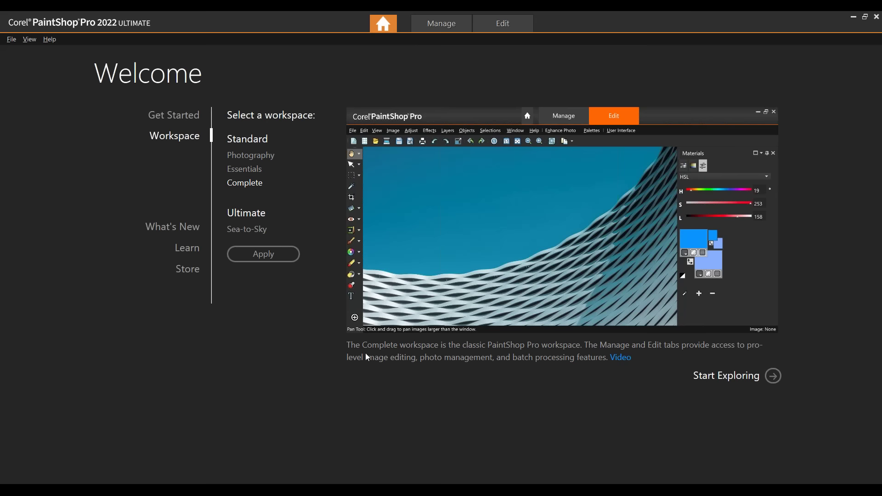
# - Look through the What's New and Learn pages of the Welcome screen and return to the Get Started page
pyautogui.click(177, 227)
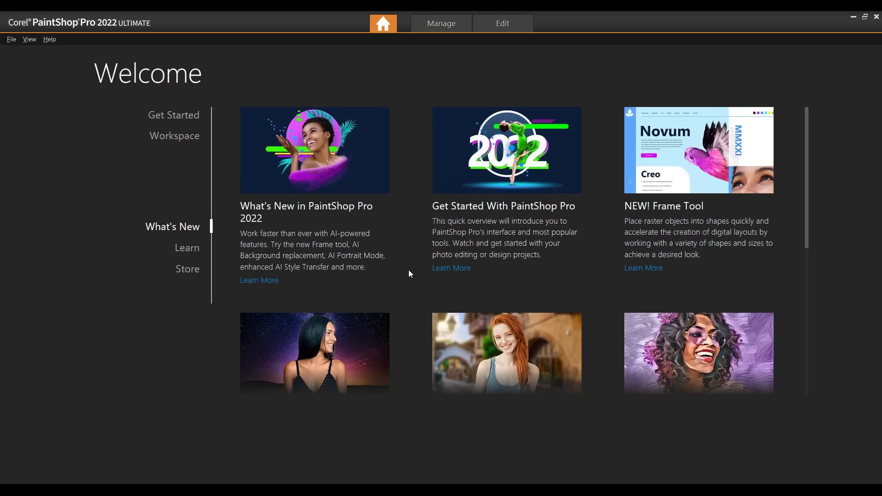
pyautogui.scroll(-3, 416, 271)
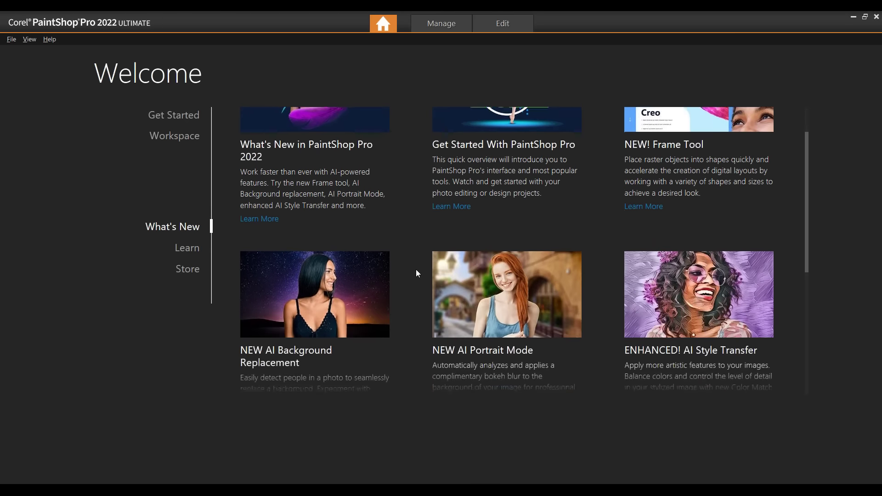
pyautogui.scroll(-3, 417, 270)
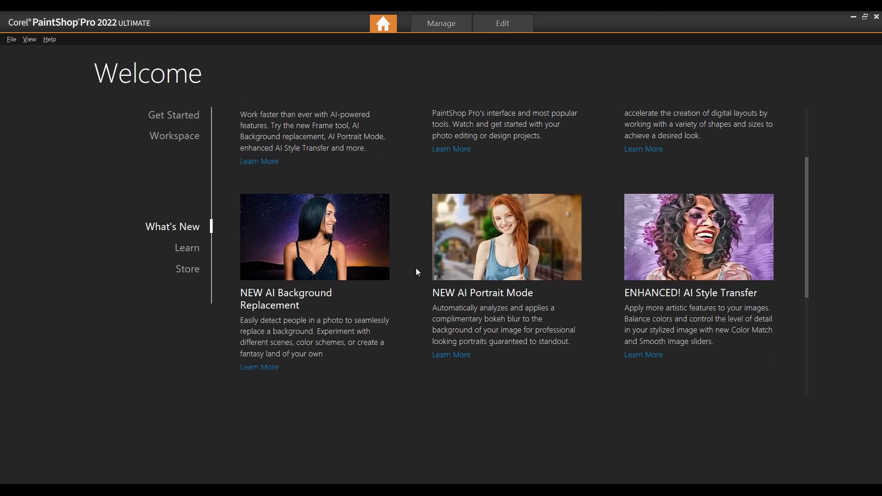
pyautogui.scroll(-3, 422, 264)
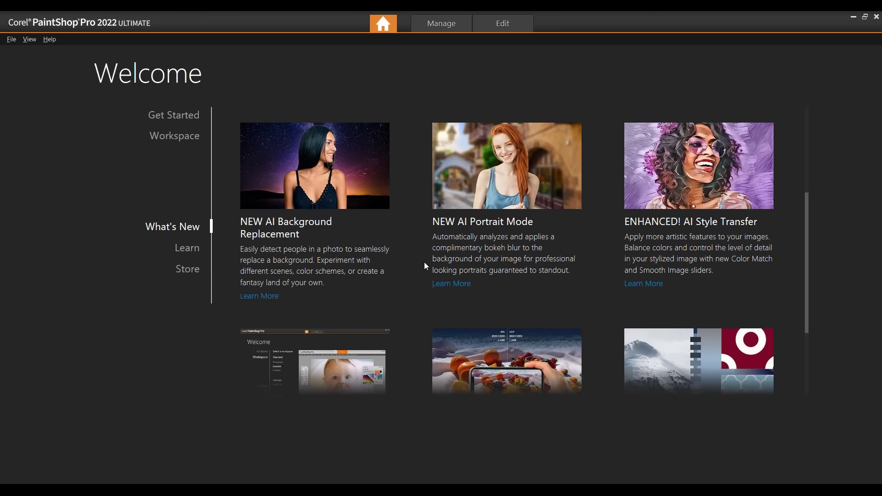
pyautogui.scroll(-3, 427, 260)
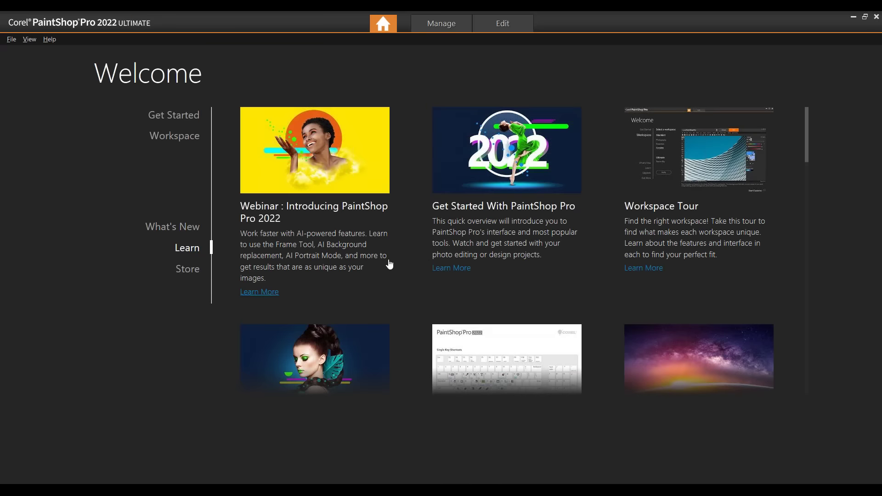
pyautogui.scroll(-6, 428, 260)
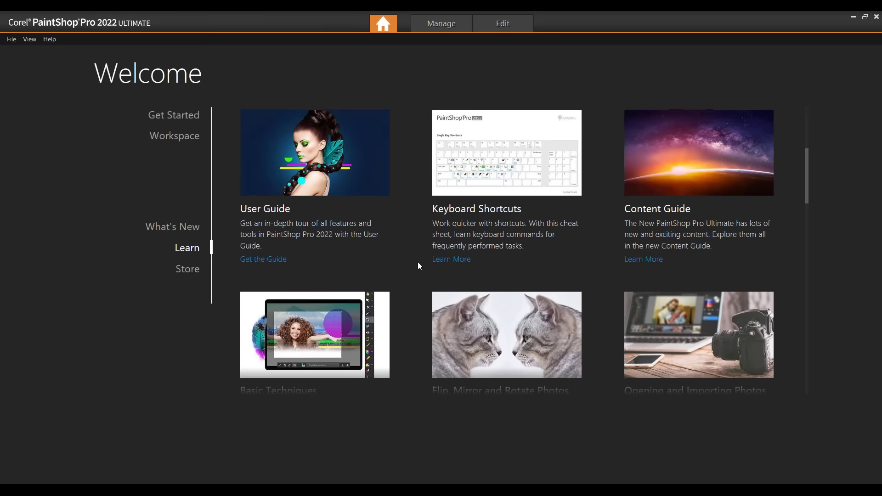
pyautogui.click(198, 122)
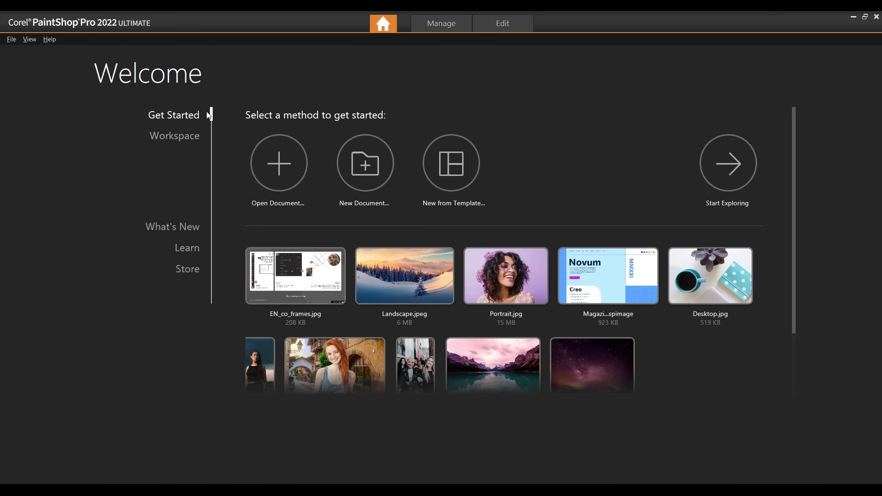
# - Enter the Edit workspace and minimize the Photos window covering it
pyautogui.click(522, 22)
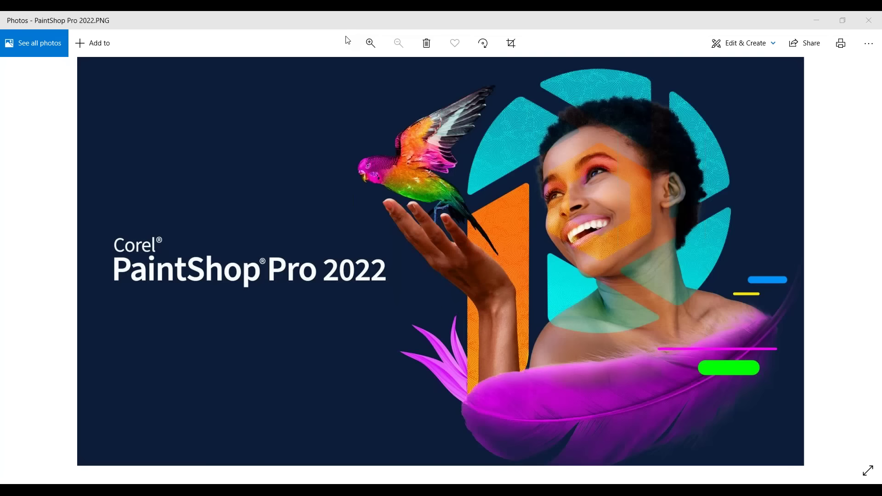
pyautogui.click(511, 427)
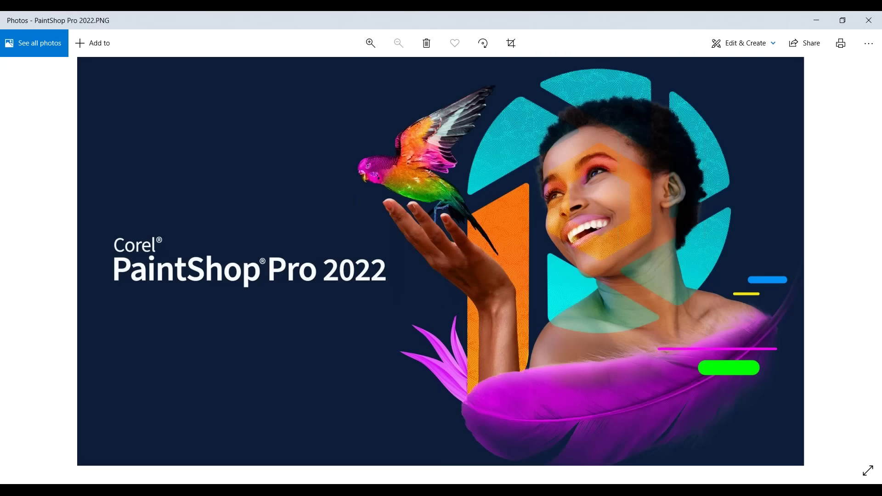
pyautogui.click(817, 20)
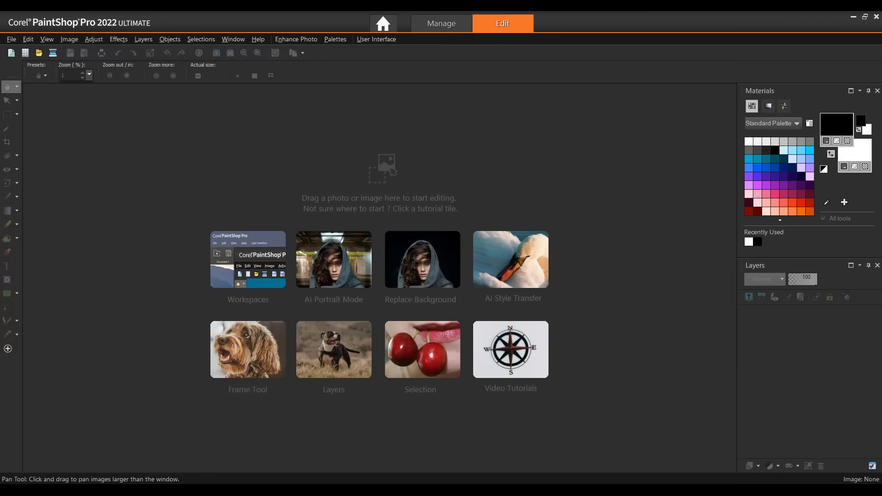
# - Show the Organizer palette at a reduced height and open the Pose photo of the red-haired woman from it
pyautogui.click(336, 39)
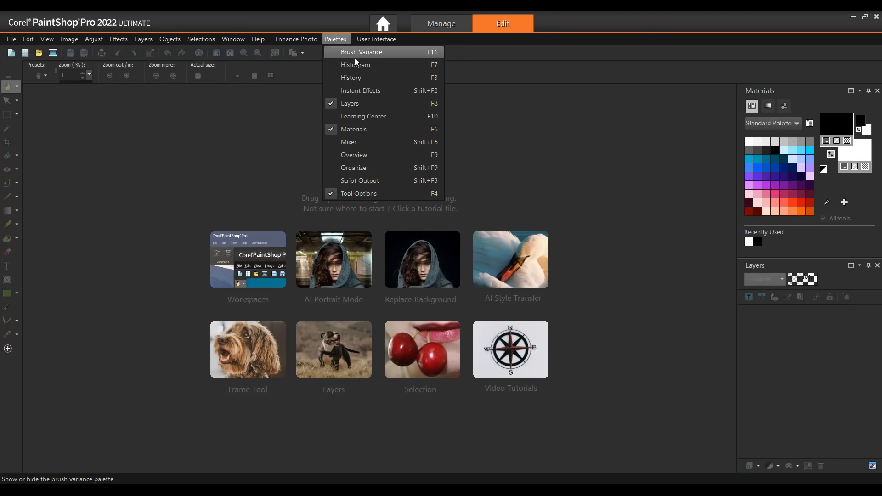
pyautogui.click(378, 169)
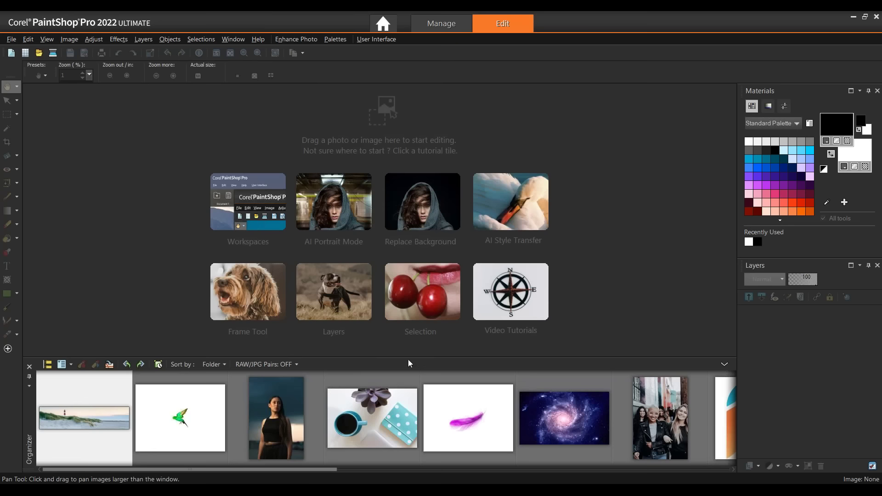
pyautogui.moveTo(407, 359); pyautogui.dragTo(404, 407)
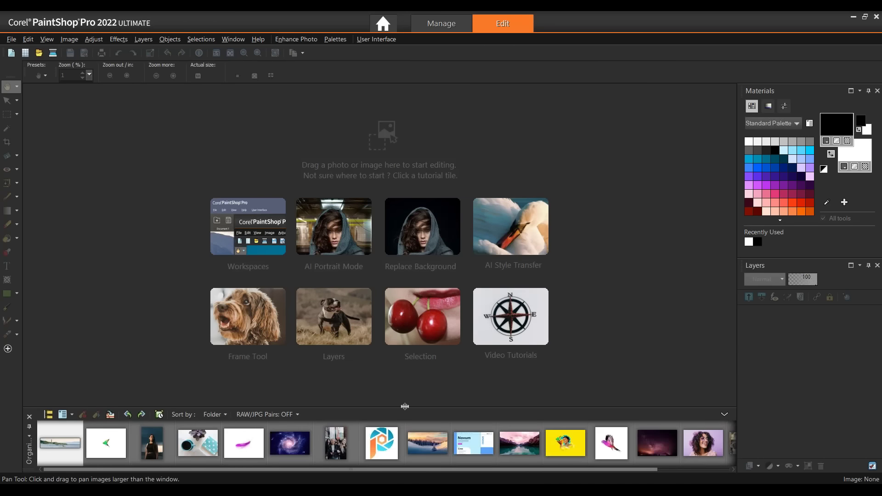
pyautogui.moveTo(432, 469); pyautogui.dragTo(595, 472)
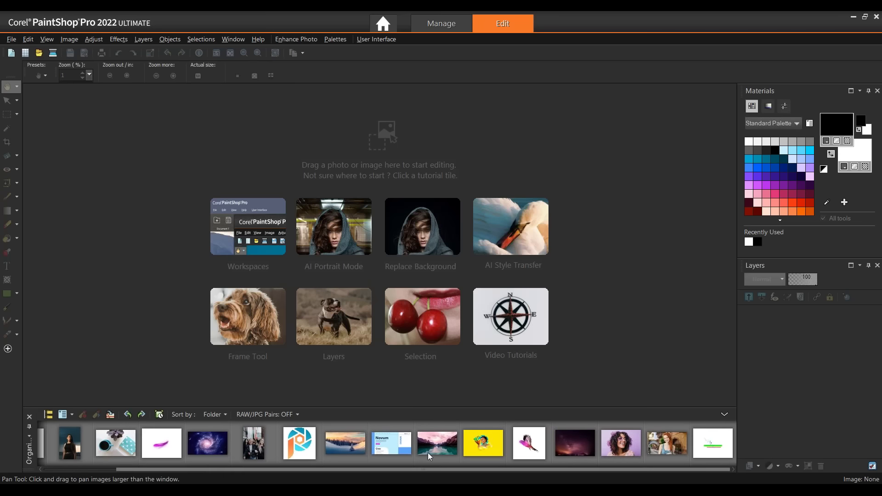
pyautogui.doubleClick(668, 447)
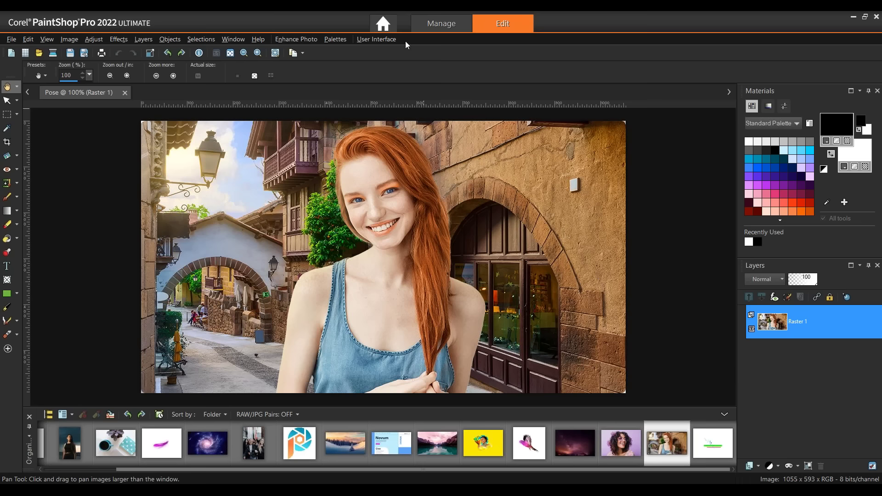
# - Start AI Portrait Mode on the photo and brush the missed hair, shoulder and arm edges into the person selection
pyautogui.click(94, 40)
pyautogui.click(268, 200)
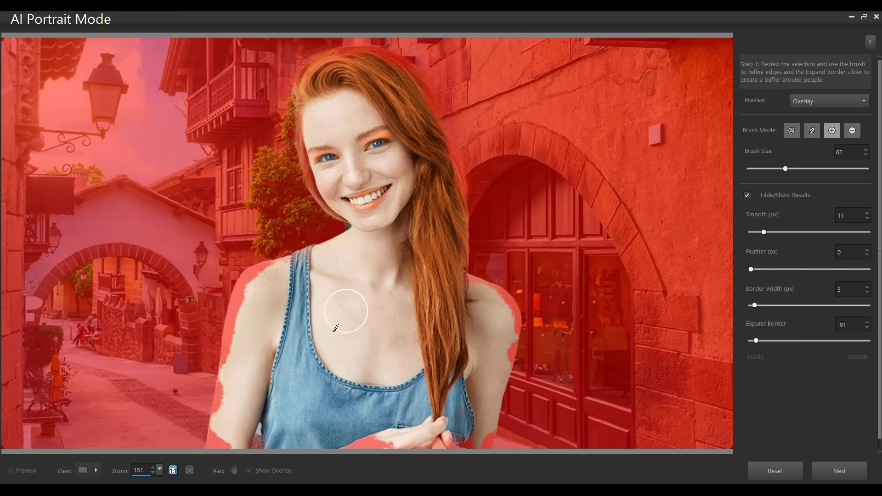
pyautogui.click(271, 271)
pyautogui.moveTo(270, 271)
pyautogui.mouseDown()
pyautogui.moveTo(242, 312)
pyautogui.moveTo(223, 443)
pyautogui.moveTo(477, 443)
pyautogui.moveTo(502, 307)
pyautogui.moveTo(458, 278)
pyautogui.moveTo(446, 181)
pyautogui.moveTo(418, 96)
pyautogui.moveTo(383, 60)
pyautogui.moveTo(350, 57)
pyautogui.moveTo(306, 97)
pyautogui.moveTo(312, 165)
pyautogui.moveTo(373, 227)
pyautogui.moveTo(294, 274)
pyautogui.mouseUp()
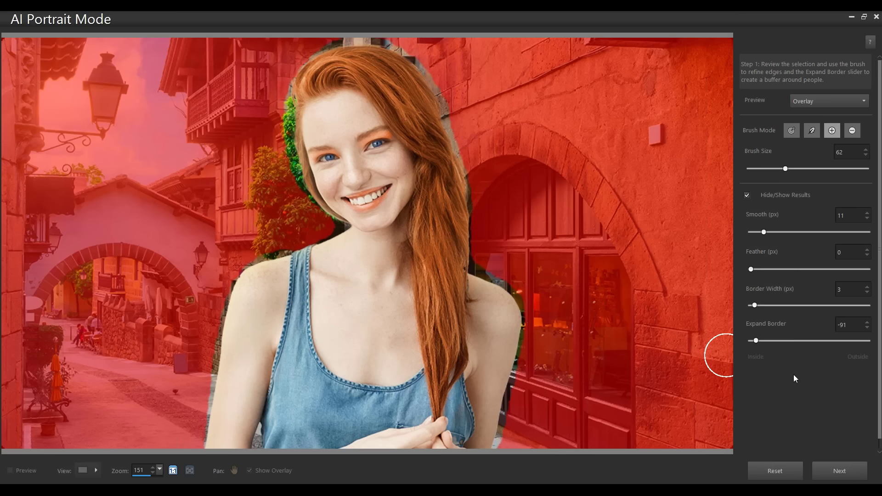
# - Continue to the depth of field settings, set the background blur to 35 and apply the portrait effect
pyautogui.click(837, 465)
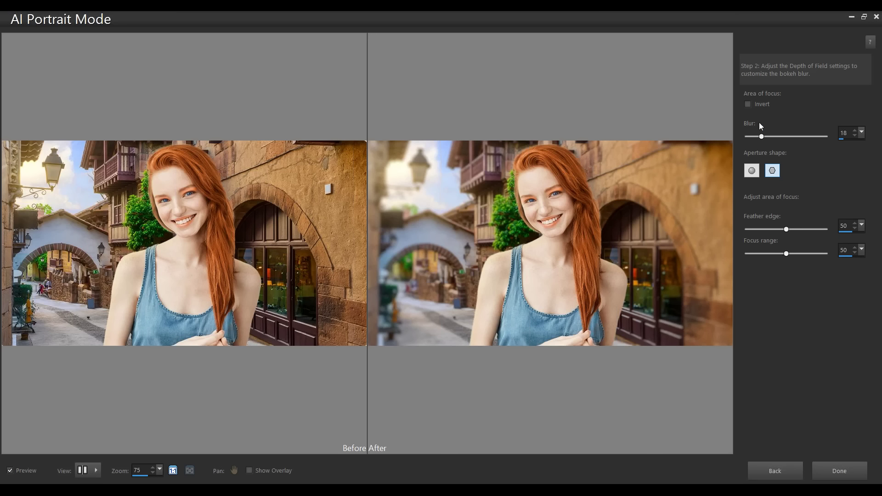
pyautogui.moveTo(763, 136); pyautogui.dragTo(773, 137)
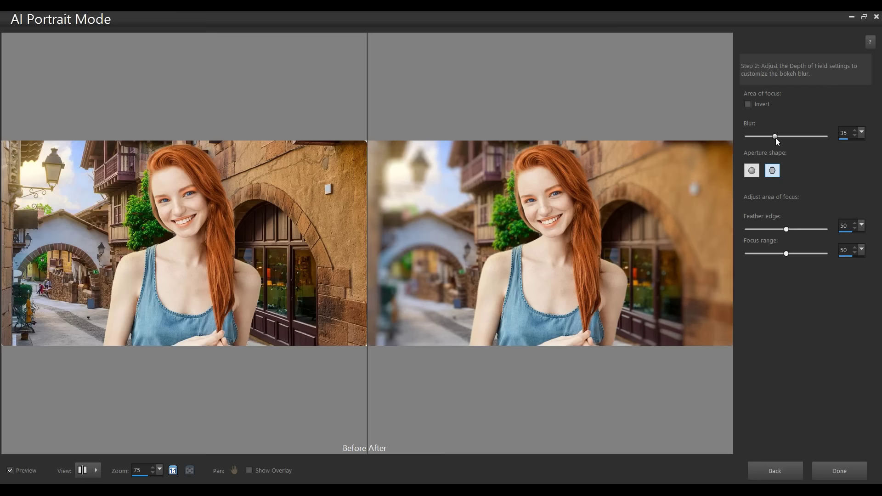
pyautogui.click(840, 470)
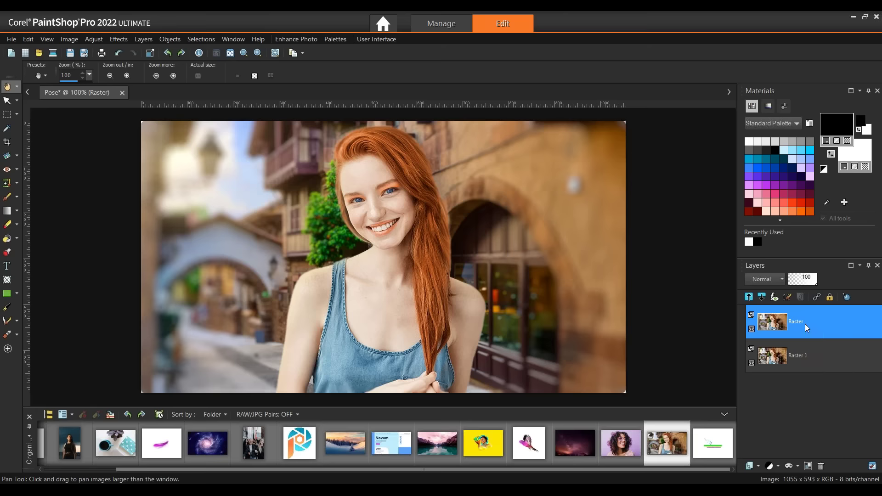
# - Open the Groupshot photo from the Organizer and start AI Portrait Mode on it
pyautogui.moveTo(806, 324)
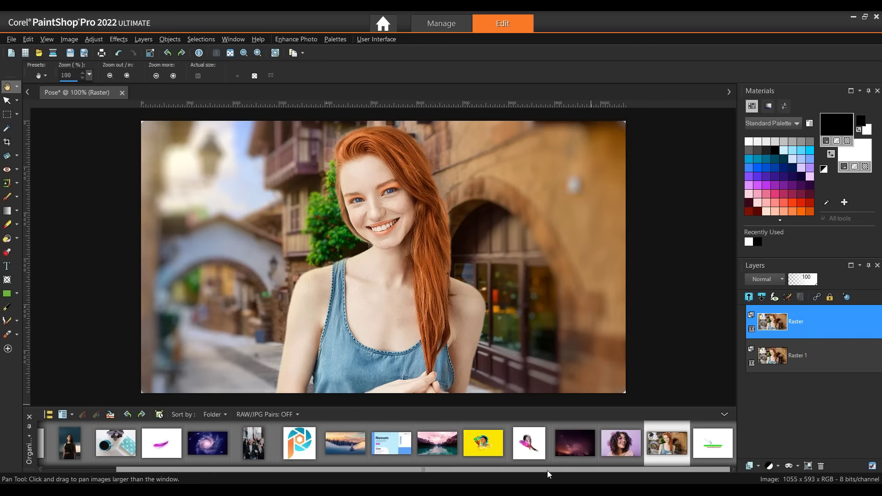
pyautogui.hscroll(-1, 538, 465)
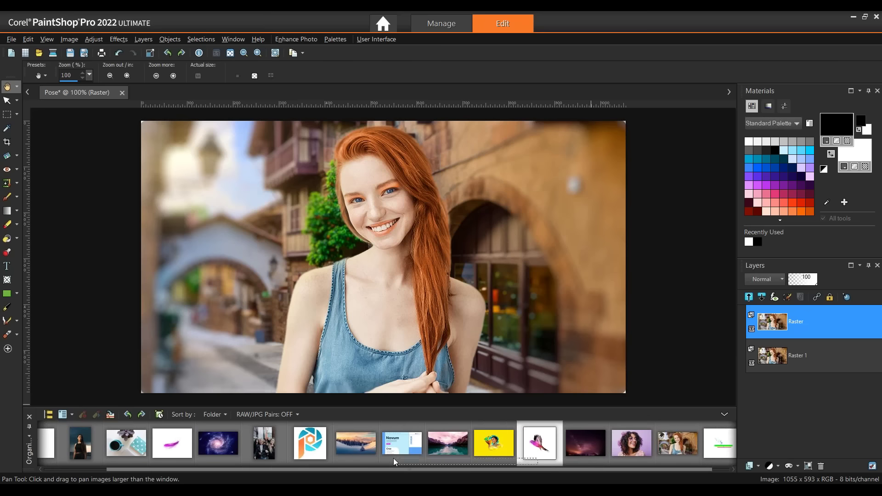
pyautogui.click(264, 444)
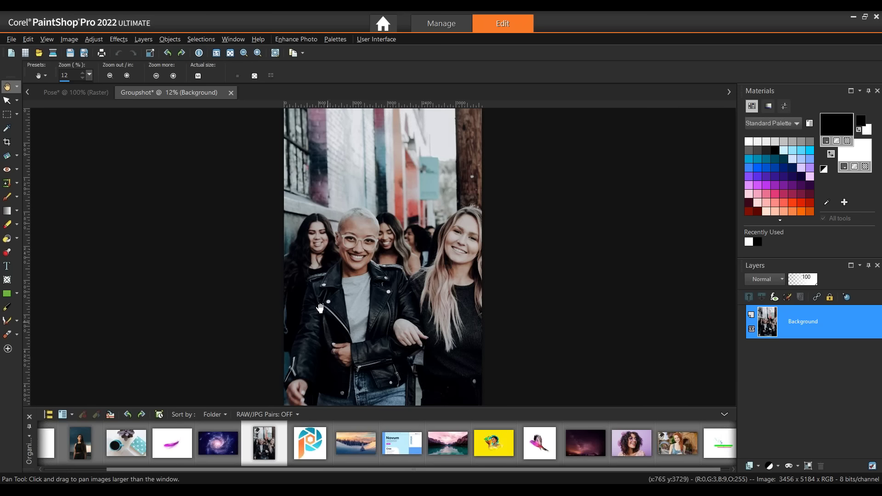
pyautogui.click(94, 40)
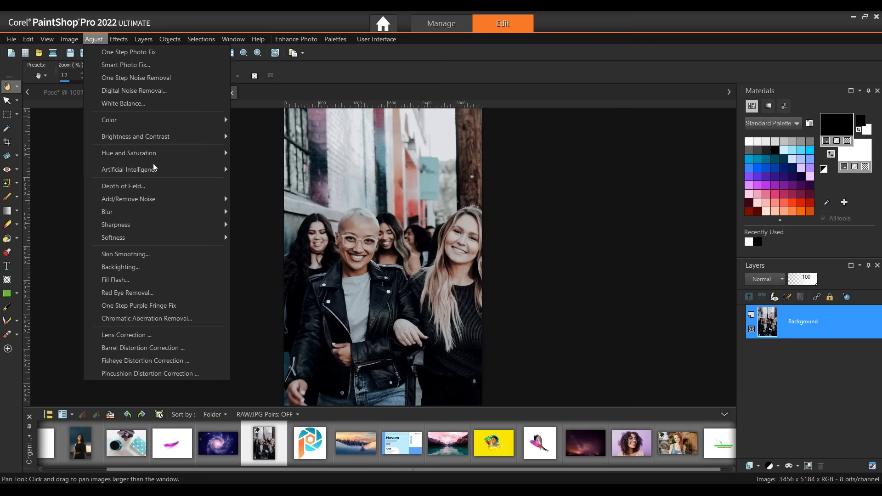
pyautogui.moveTo(153, 165)
pyautogui.click(273, 203)
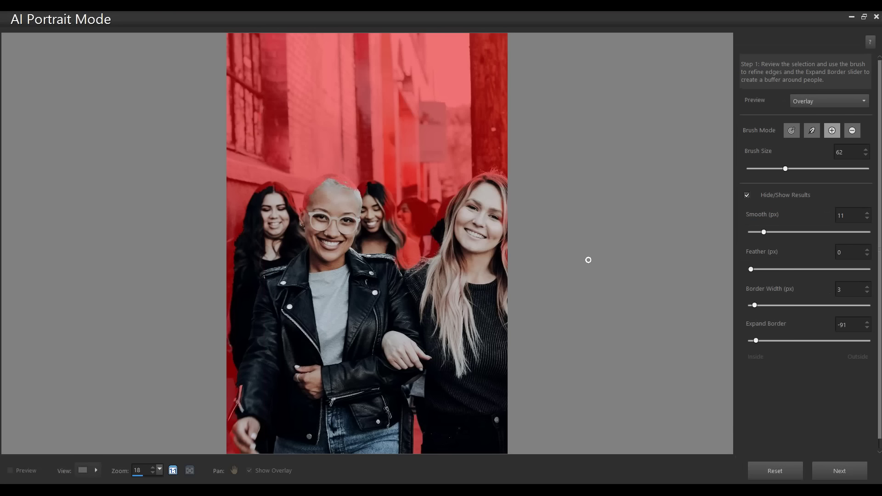
# - Set the brush size to 168 and add the missed hair and head edges of the two front women to the selection
pyautogui.click(832, 132)
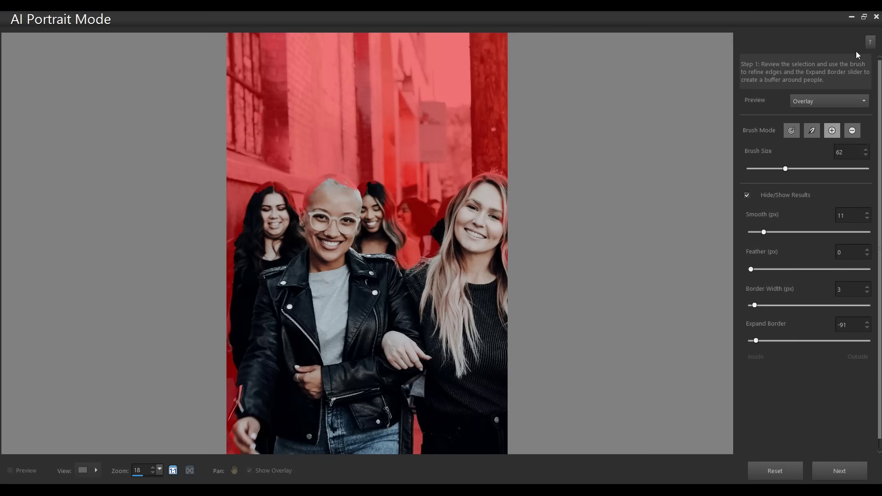
pyautogui.click(853, 131)
pyautogui.moveTo(786, 169); pyautogui.dragTo(847, 169)
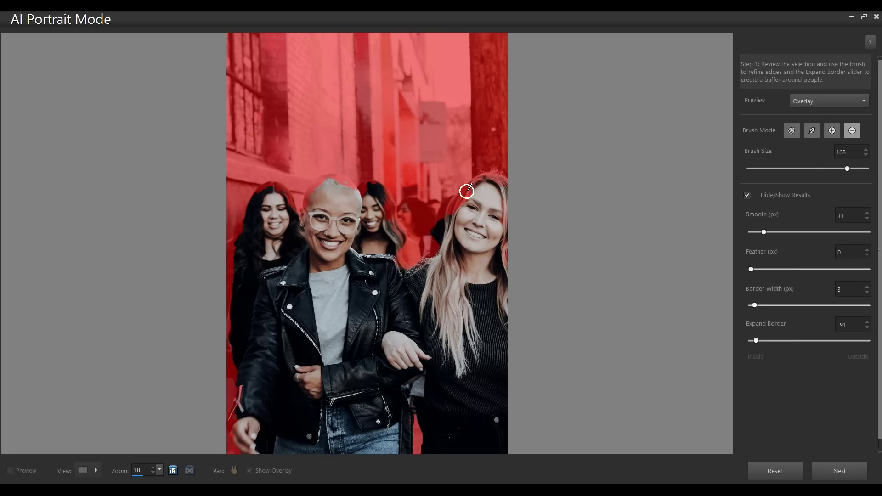
pyautogui.click(832, 130)
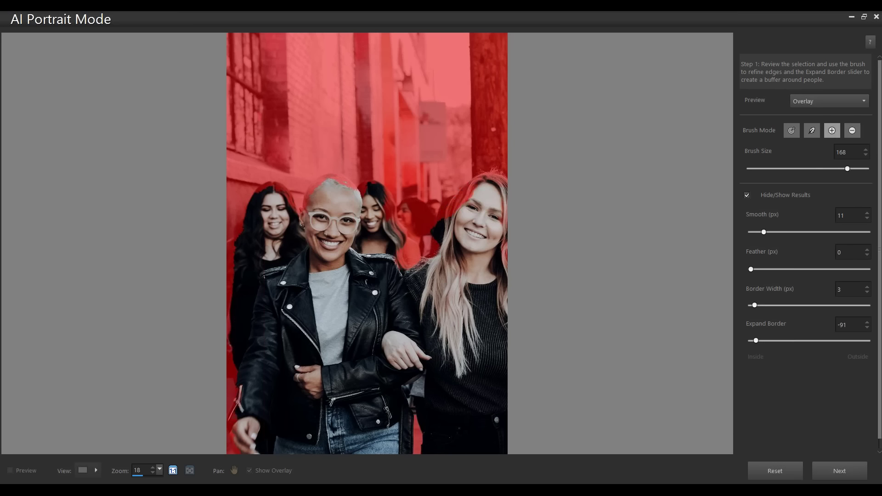
pyautogui.moveTo(450, 220)
pyautogui.mouseDown()
pyautogui.moveTo(482, 177)
pyautogui.moveTo(500, 185)
pyautogui.moveTo(503, 318)
pyautogui.moveTo(478, 168)
pyautogui.moveTo(469, 201)
pyautogui.mouseUp()
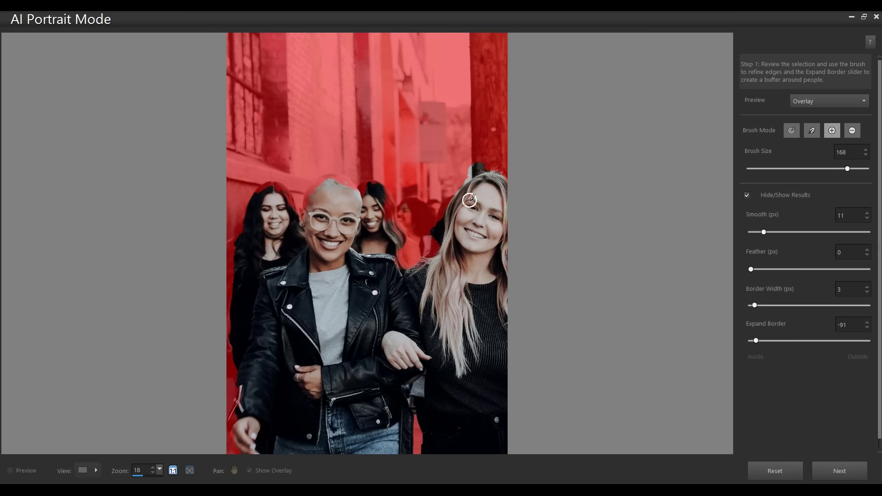
pyautogui.moveTo(347, 187)
pyautogui.mouseDown()
pyautogui.moveTo(326, 180)
pyautogui.moveTo(300, 226)
pyautogui.moveTo(323, 178)
pyautogui.moveTo(339, 177)
pyautogui.moveTo(355, 193)
pyautogui.moveTo(347, 240)
pyautogui.mouseUp()
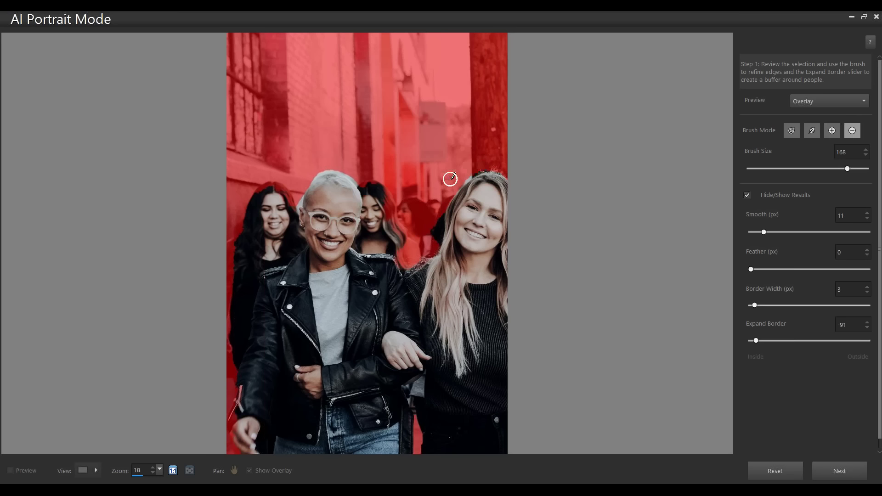
# - Brush the two women behind the front pair out of the selection, then continue and apply the portrait blur at 35
pyautogui.moveTo(364, 183); pyautogui.dragTo(368, 197)
pyautogui.moveTo(370, 235)
pyautogui.mouseDown()
pyautogui.moveTo(374, 181)
pyautogui.moveTo(394, 229)
pyautogui.moveTo(376, 179)
pyautogui.moveTo(406, 262)
pyautogui.moveTo(382, 245)
pyautogui.moveTo(368, 248)
pyautogui.moveTo(393, 218)
pyautogui.moveTo(387, 234)
pyautogui.moveTo(407, 239)
pyautogui.mouseUp()
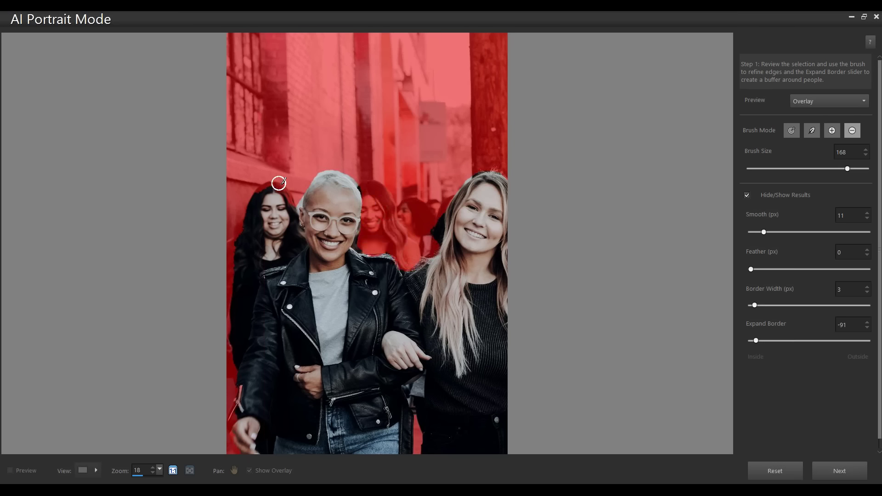
pyautogui.moveTo(290, 189)
pyautogui.mouseDown()
pyautogui.moveTo(287, 240)
pyautogui.moveTo(252, 270)
pyautogui.moveTo(235, 308)
pyautogui.moveTo(230, 353)
pyautogui.moveTo(267, 182)
pyautogui.moveTo(263, 255)
pyautogui.moveTo(280, 248)
pyautogui.moveTo(282, 191)
pyautogui.moveTo(265, 249)
pyautogui.moveTo(240, 267)
pyautogui.moveTo(240, 235)
pyautogui.moveTo(258, 196)
pyautogui.moveTo(261, 228)
pyautogui.moveTo(277, 247)
pyautogui.moveTo(263, 239)
pyautogui.moveTo(241, 254)
pyautogui.moveTo(228, 298)
pyautogui.mouseUp()
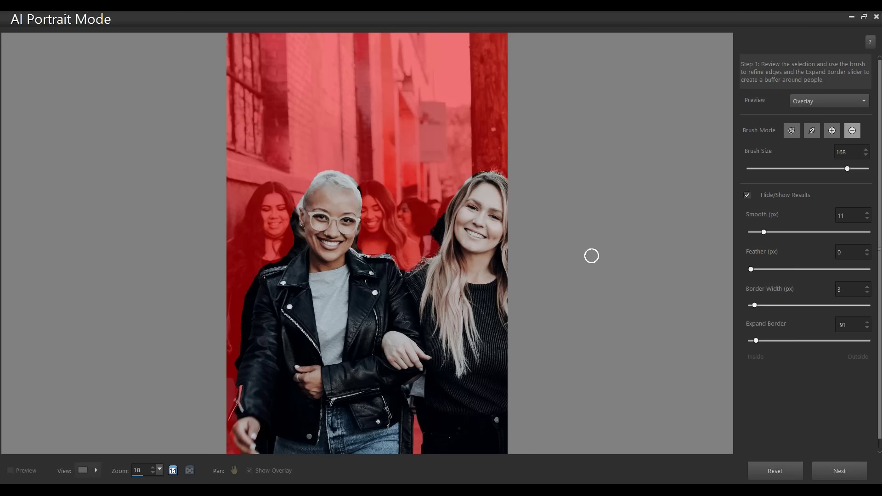
pyautogui.click(845, 471)
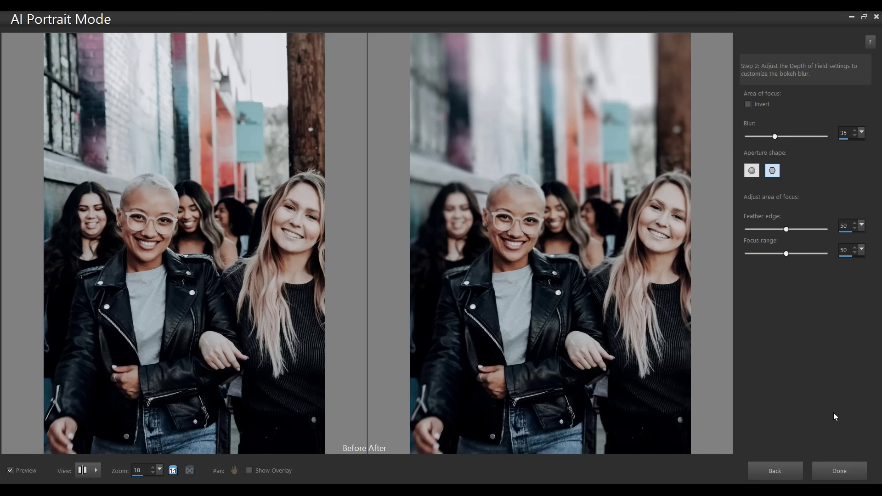
pyautogui.click(845, 472)
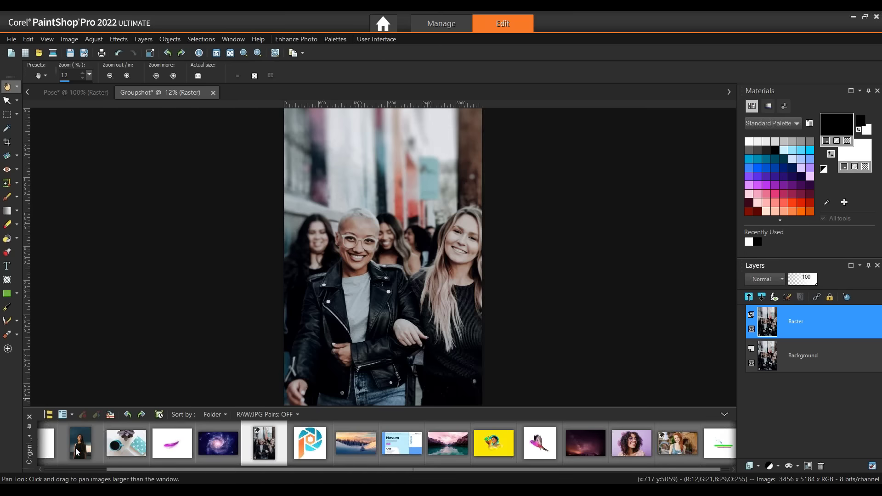
# - Open the DarkLight photo from the Organizer and start AI Background Replacement on it
pyautogui.moveTo(77, 452); pyautogui.dragTo(252, 192)
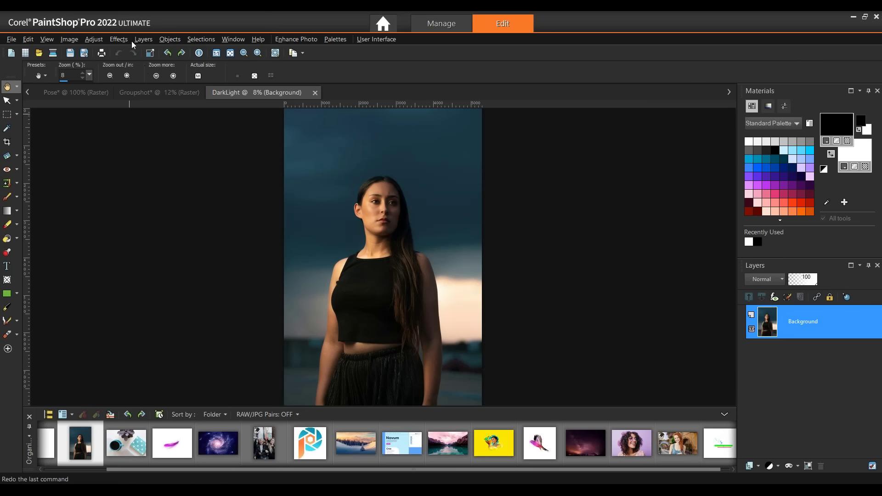
pyautogui.click(95, 40)
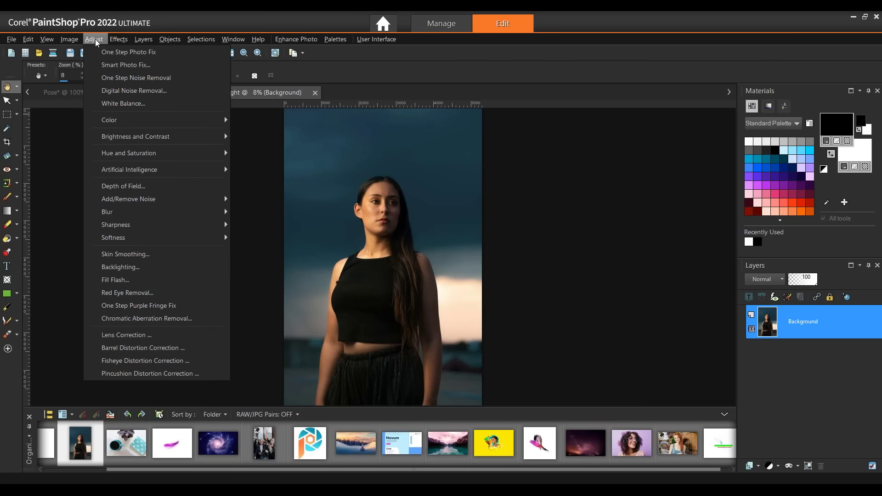
pyautogui.moveTo(161, 170)
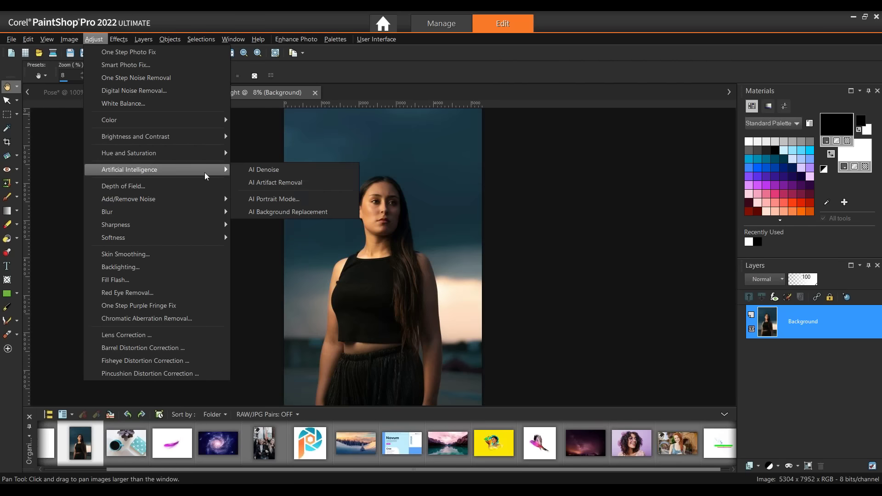
pyautogui.click(269, 213)
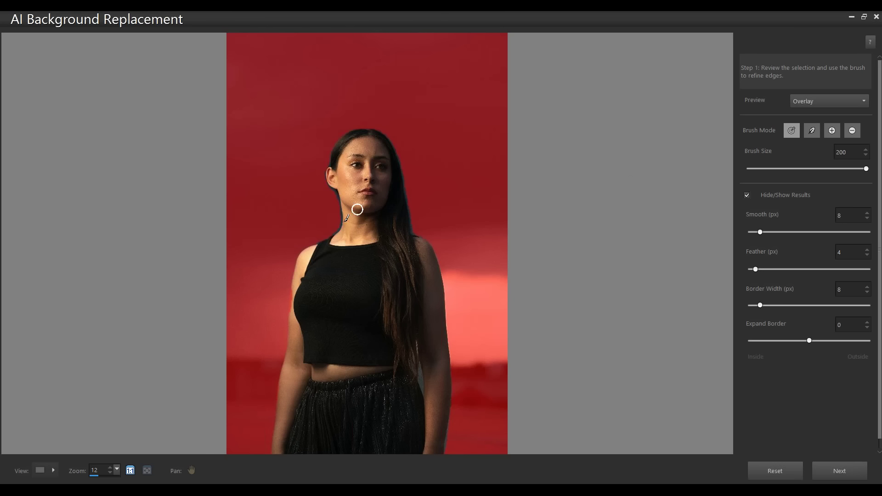
# - Refine the selection along the woman's shoulder and arm edges and continue to the background choice
pyautogui.moveTo(322, 240)
pyautogui.mouseDown()
pyautogui.moveTo(337, 221)
pyautogui.moveTo(326, 173)
pyautogui.moveTo(335, 142)
pyautogui.moveTo(381, 131)
pyautogui.moveTo(400, 157)
pyautogui.moveTo(414, 230)
pyautogui.moveTo(441, 261)
pyautogui.moveTo(451, 360)
pyautogui.moveTo(442, 458)
pyautogui.mouseUp()
pyautogui.moveTo(291, 266); pyautogui.dragTo(275, 454)
pyautogui.click(839, 476)
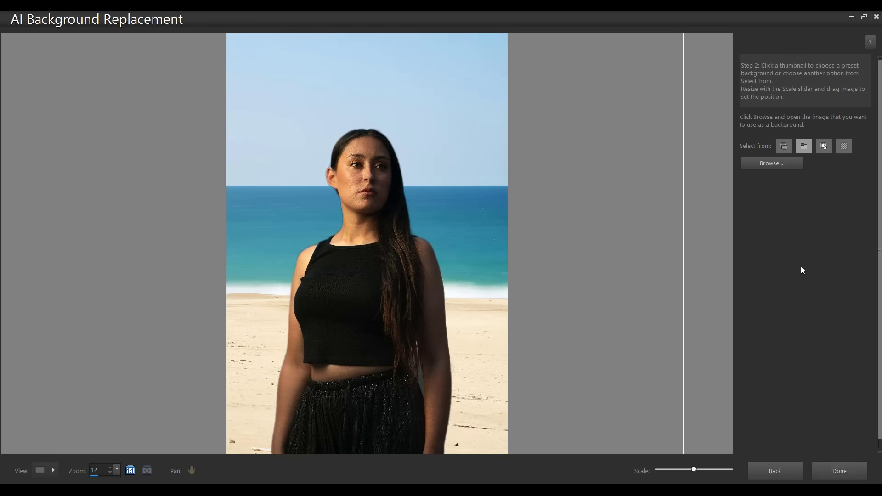
# - Browse all preset backgrounds and try wall3 and urban2 behind the woman
pyautogui.click(785, 147)
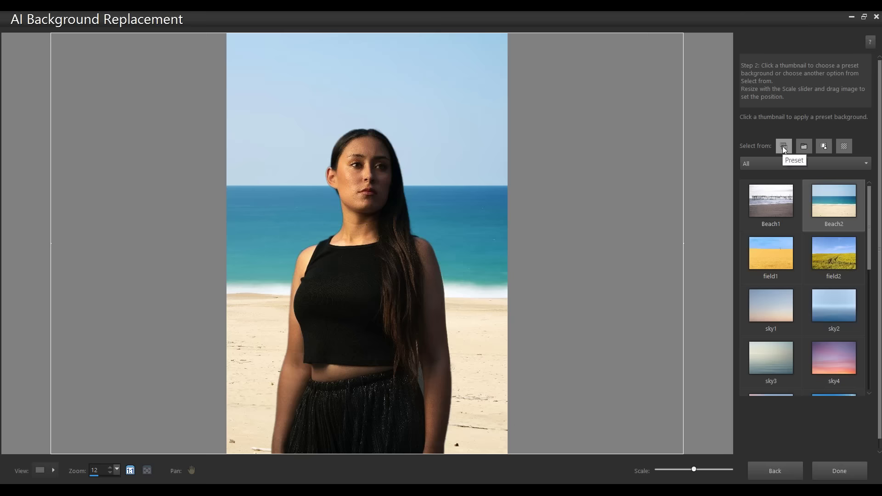
pyautogui.click(778, 164)
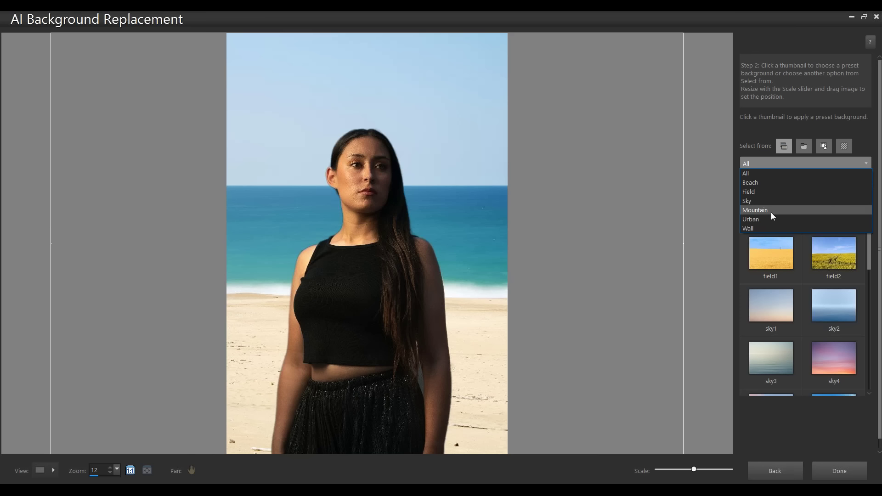
pyautogui.click(751, 173)
pyautogui.scroll(-3, 822, 354)
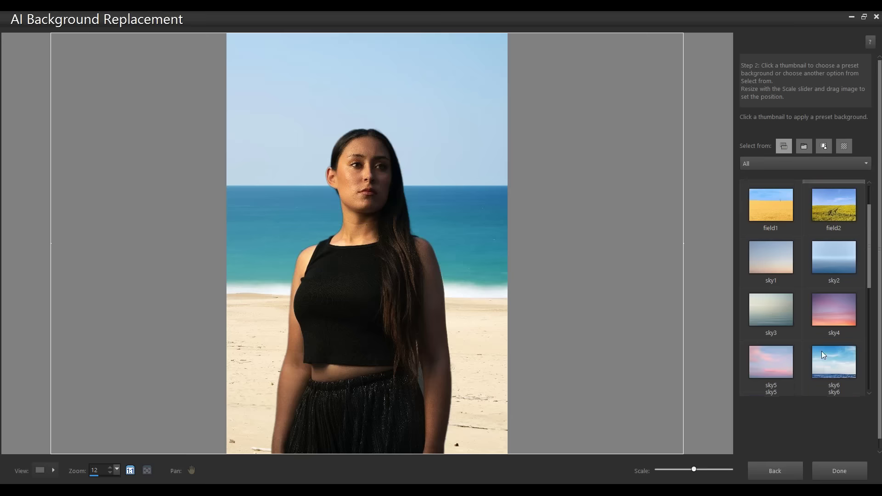
pyautogui.scroll(-5, 822, 352)
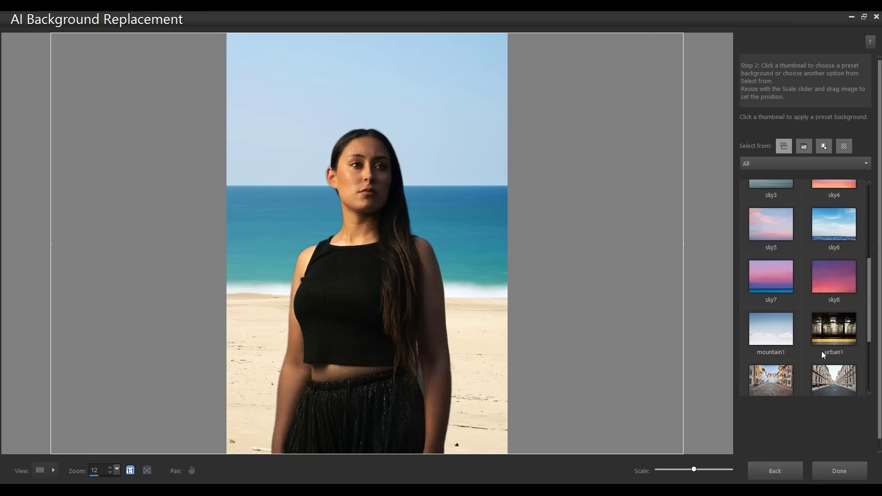
pyautogui.scroll(-2, 822, 355)
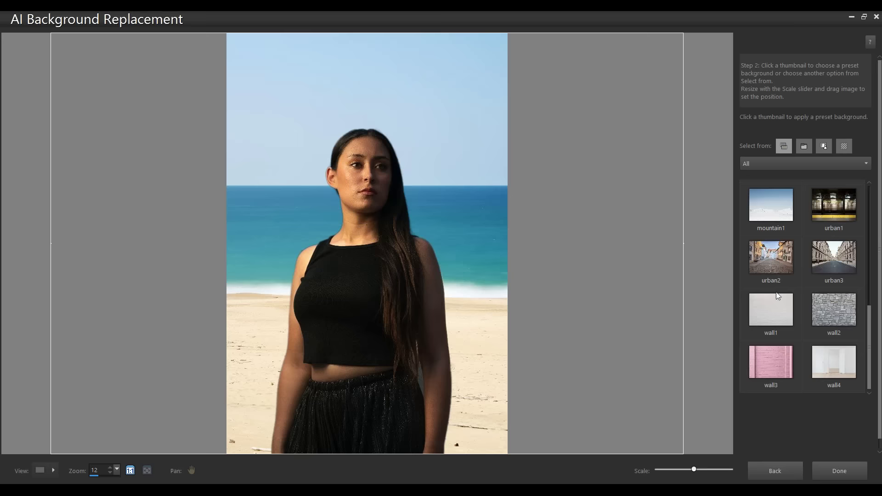
pyautogui.click(773, 371)
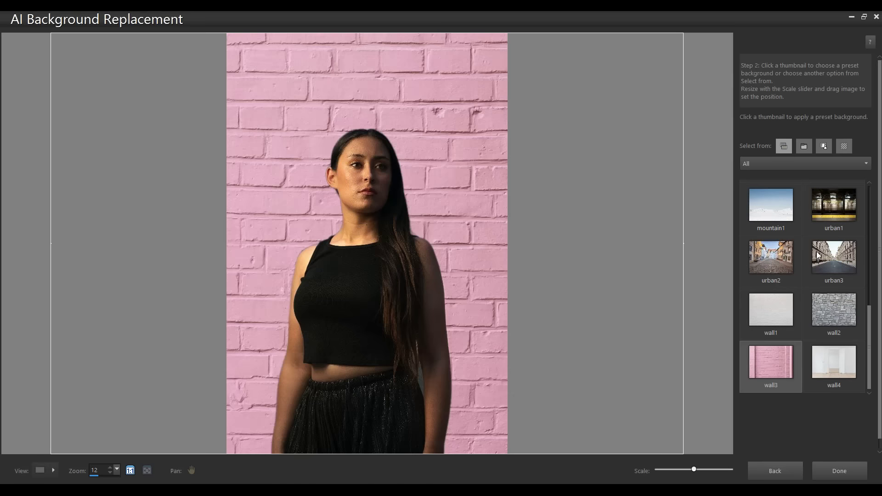
pyautogui.click(780, 261)
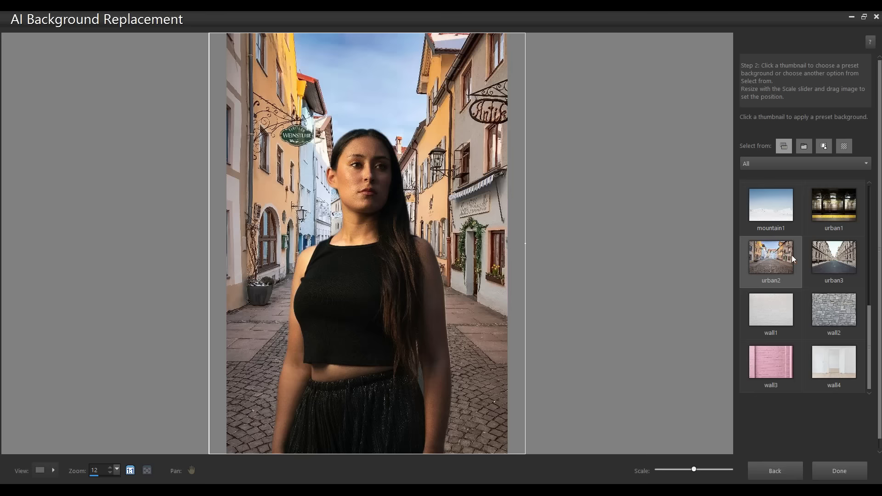
pyautogui.scroll(2, 823, 250)
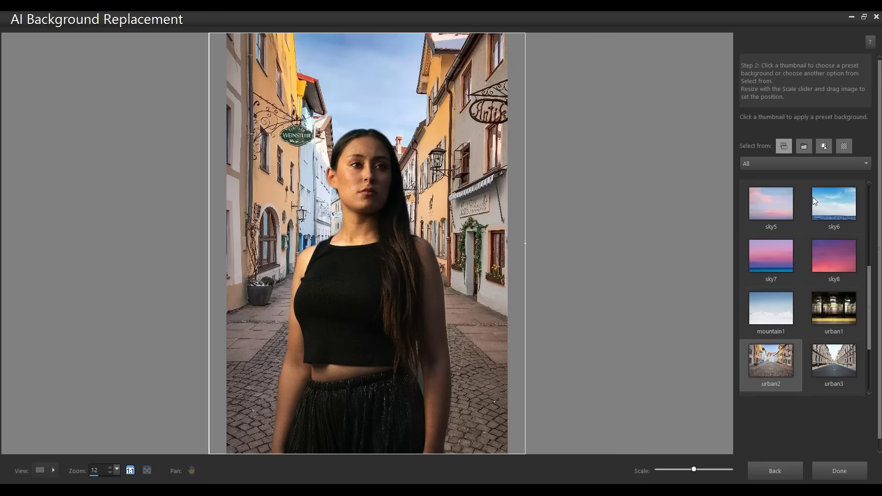
# - Use the Mountain image from the Demo 2022 folder as the custom background
pyautogui.click(804, 147)
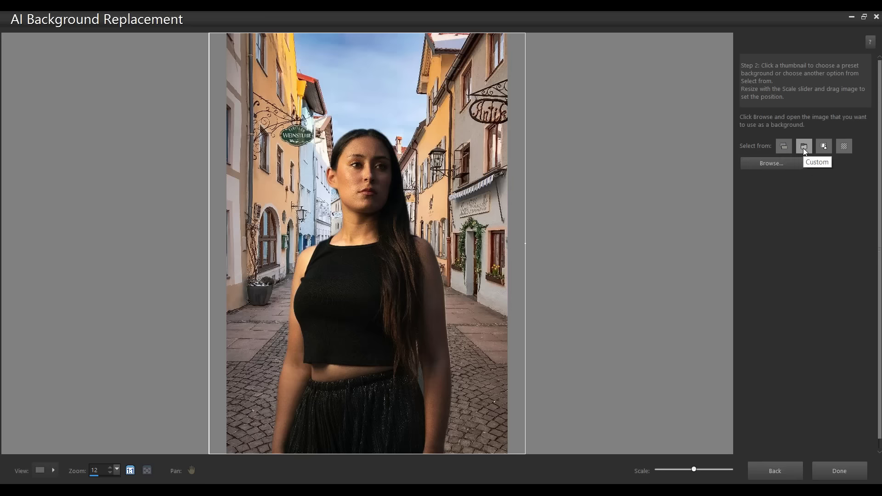
pyautogui.click(785, 165)
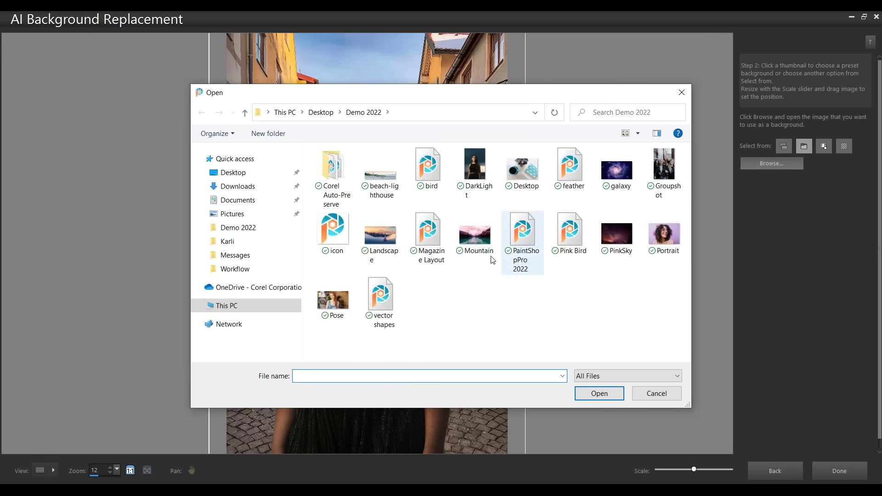
pyautogui.click(489, 254)
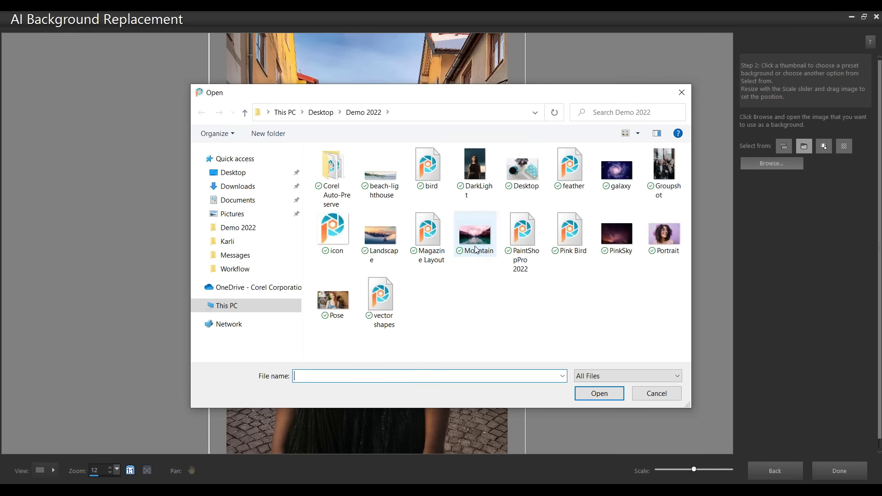
pyautogui.click(600, 394)
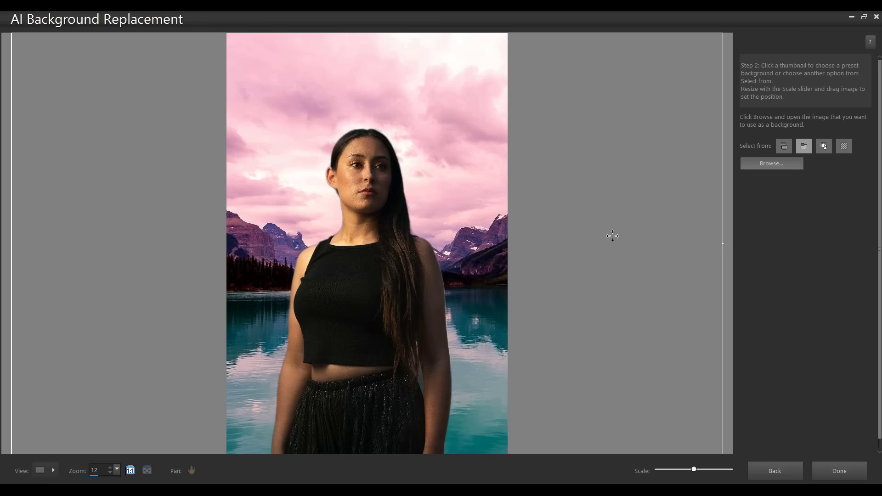
# - Preview the original-background and no-background options, then return to the custom Mountain background
pyautogui.click(824, 147)
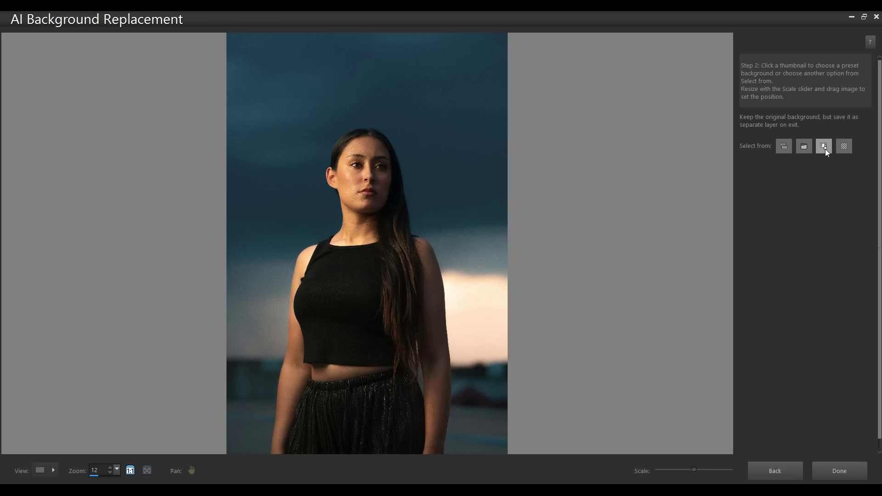
pyautogui.click(843, 149)
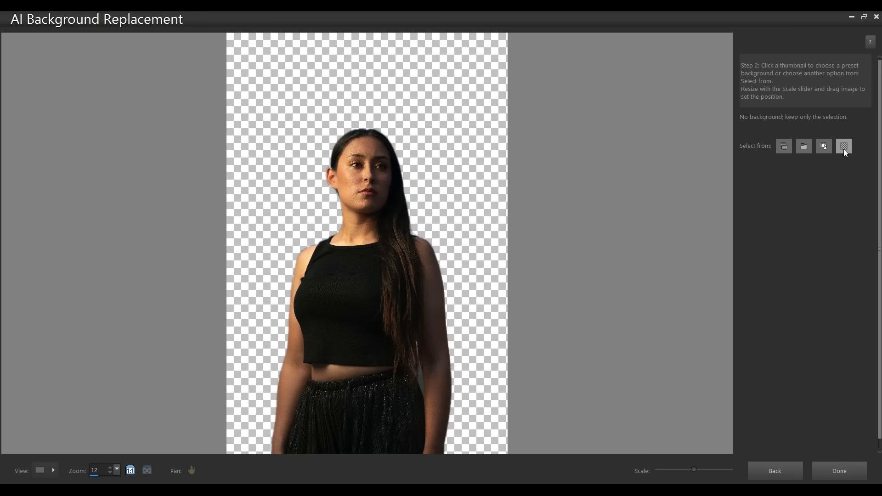
pyautogui.click(824, 148)
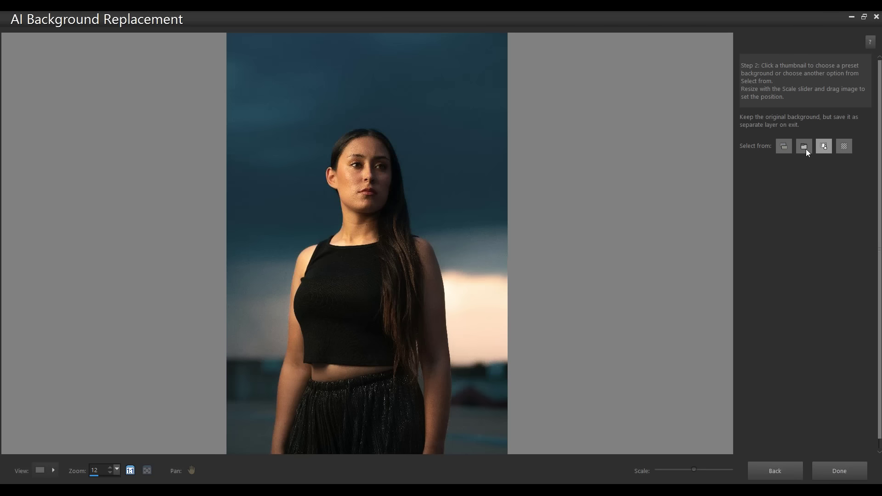
pyautogui.click(804, 151)
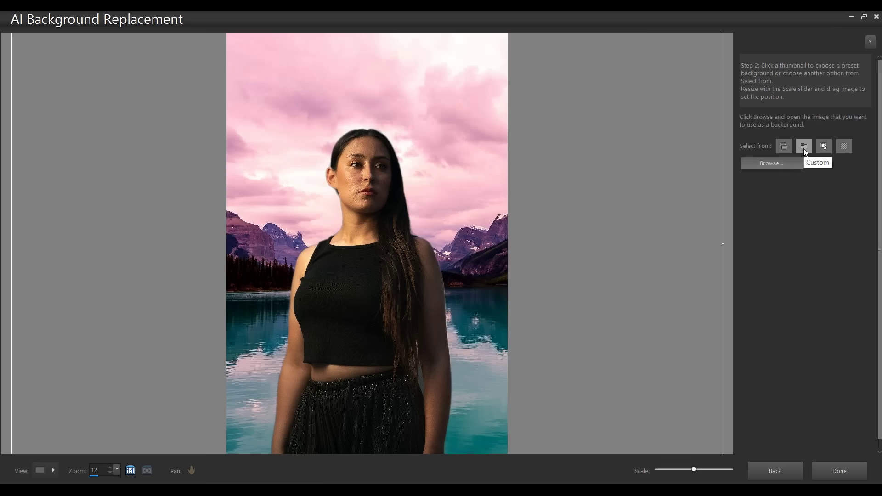
# - Apply the Mountain background replacement to the DarkLight photo
pyautogui.click(848, 472)
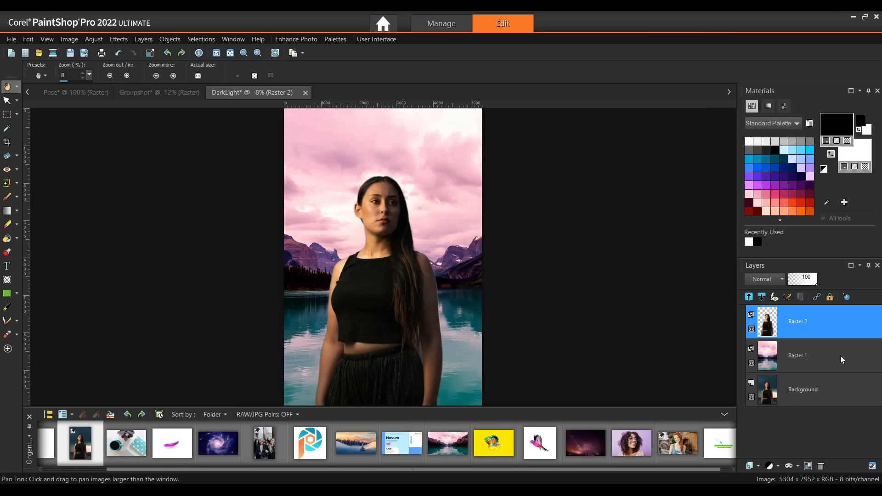
pyautogui.moveTo(825, 324)
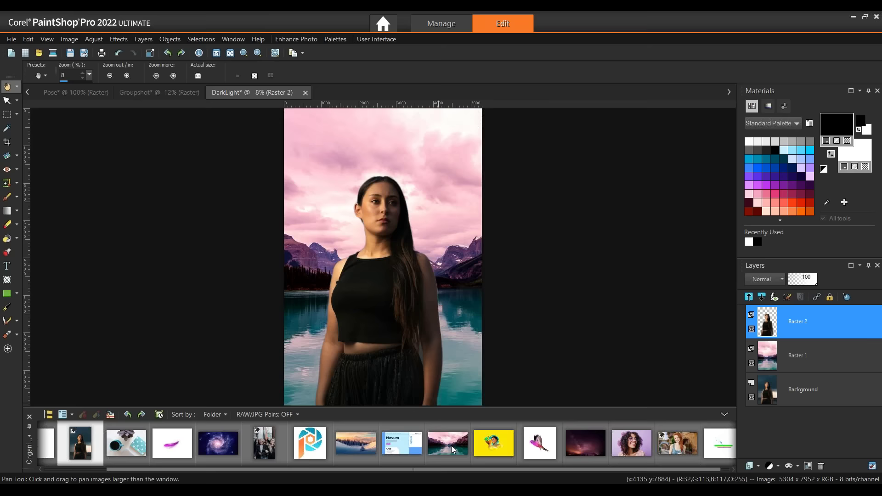
pyautogui.moveTo(451, 446)
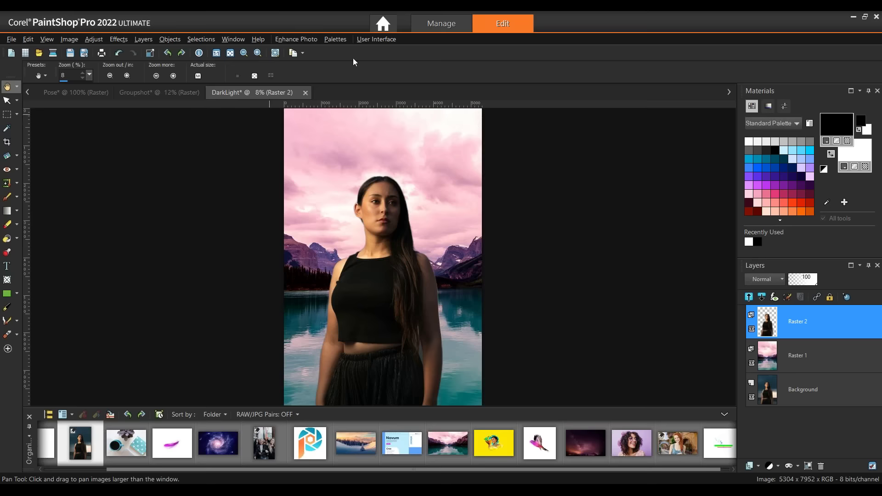
# - Switch to the Pose photo and close it
pyautogui.click(113, 96)
pyautogui.click(121, 93)
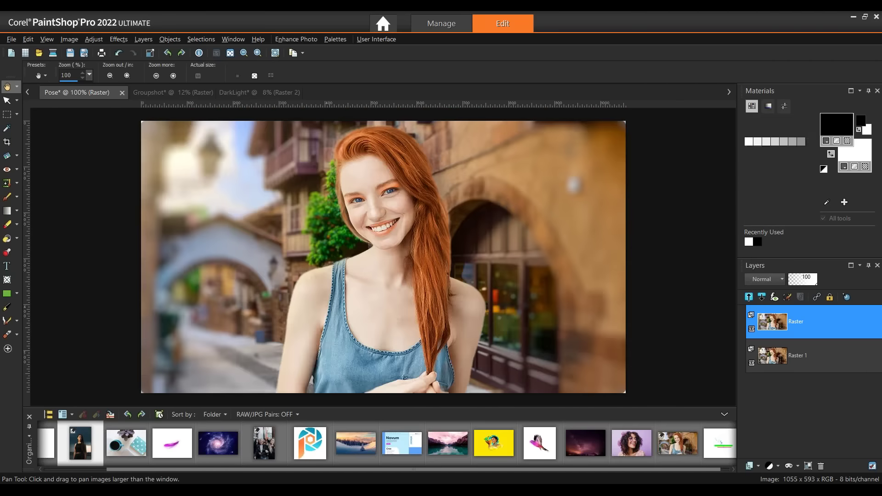
pyautogui.click(443, 277)
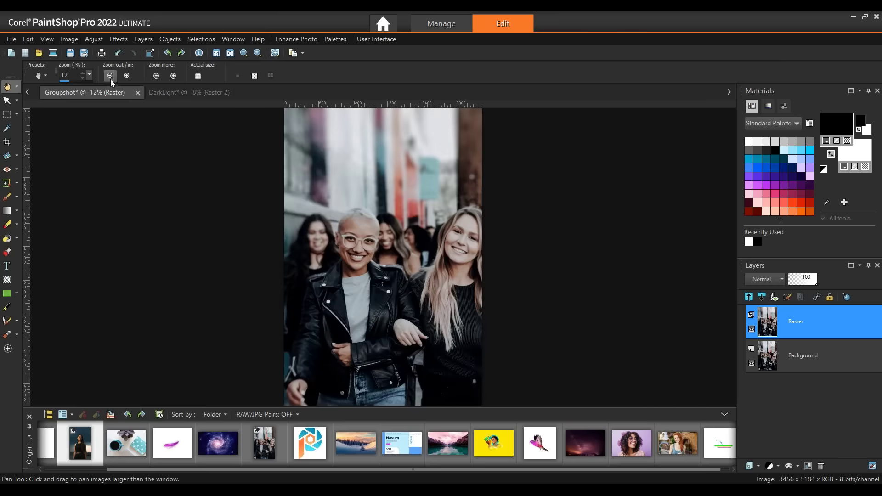
# - Close the Groupshot and DarkLight photos
pyautogui.click(137, 92)
pyautogui.click(436, 279)
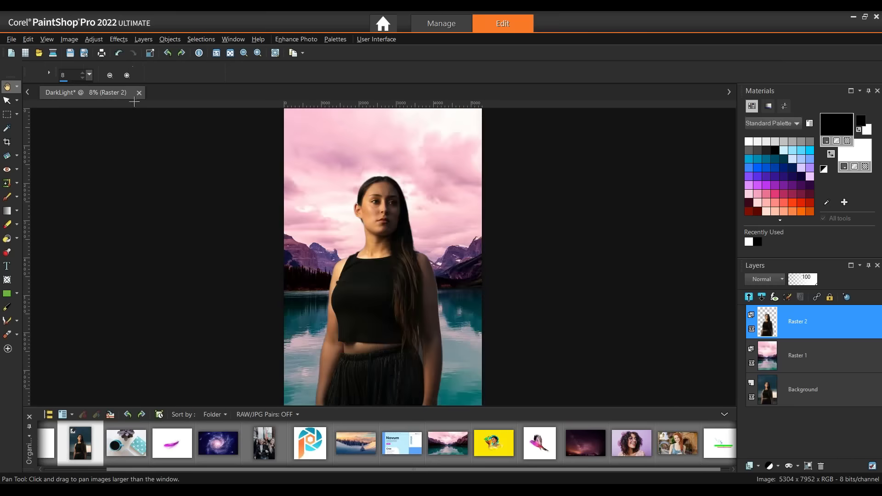
pyautogui.click(139, 93)
pyautogui.click(455, 282)
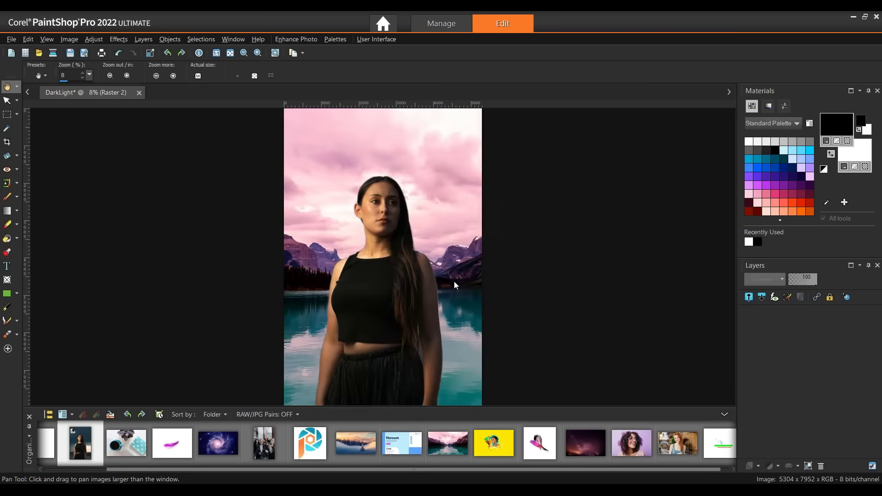
# - Open the Desktop photo and draw an elliptical frame over the coffee in the cup
pyautogui.moveTo(122, 448); pyautogui.dragTo(148, 291)
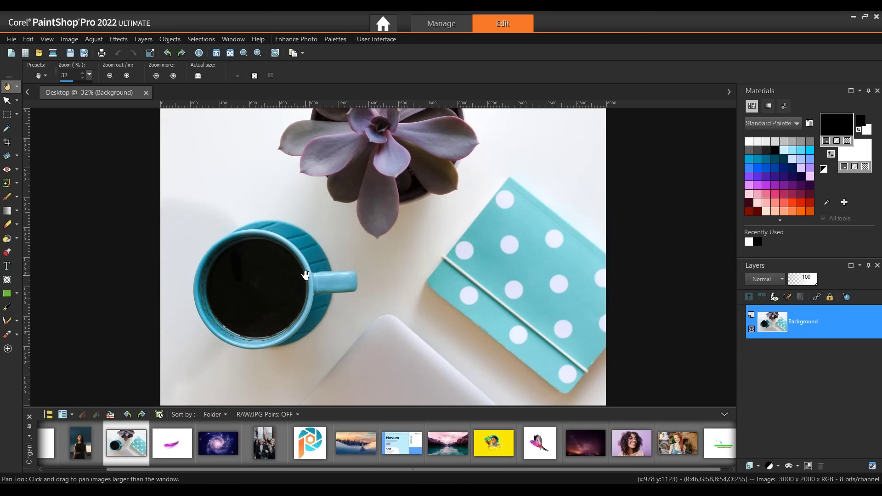
pyautogui.click(8, 281)
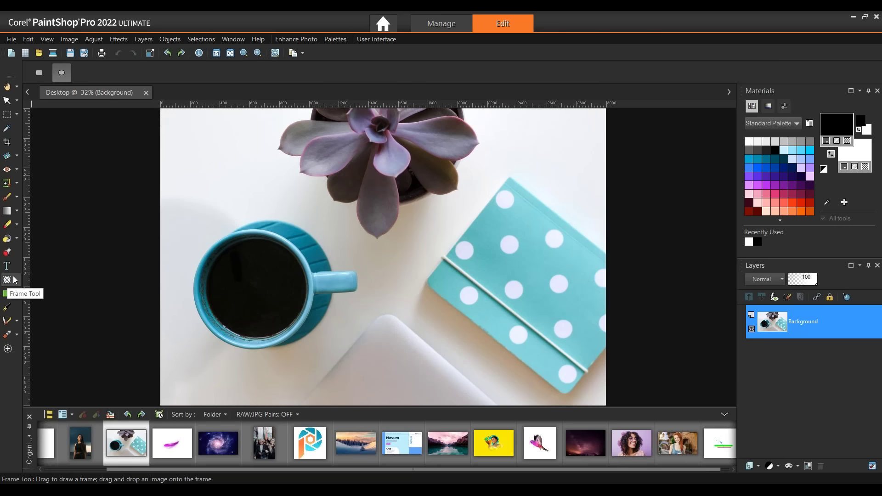
pyautogui.click(61, 73)
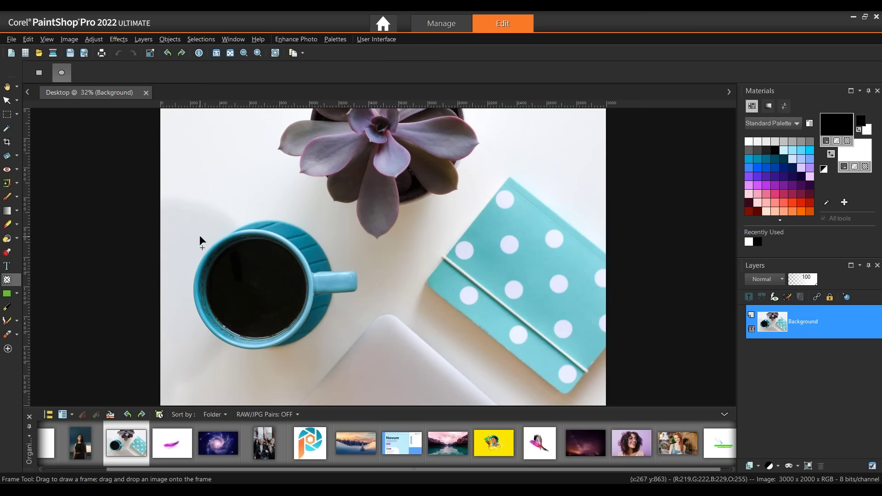
pyautogui.moveTo(199, 239); pyautogui.dragTo(309, 340)
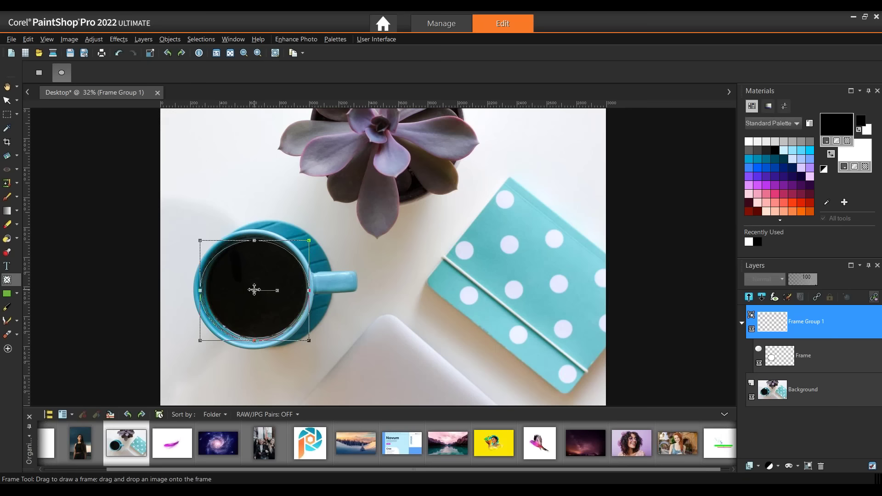
# - Embed the galaxy image from the Demo 2022 folder into the elliptical frame
pyautogui.click(11, 39)
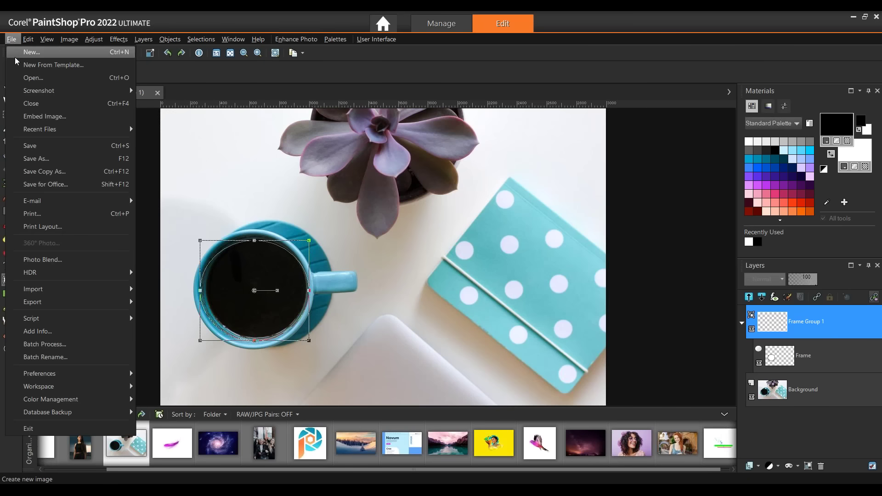
pyautogui.click(31, 117)
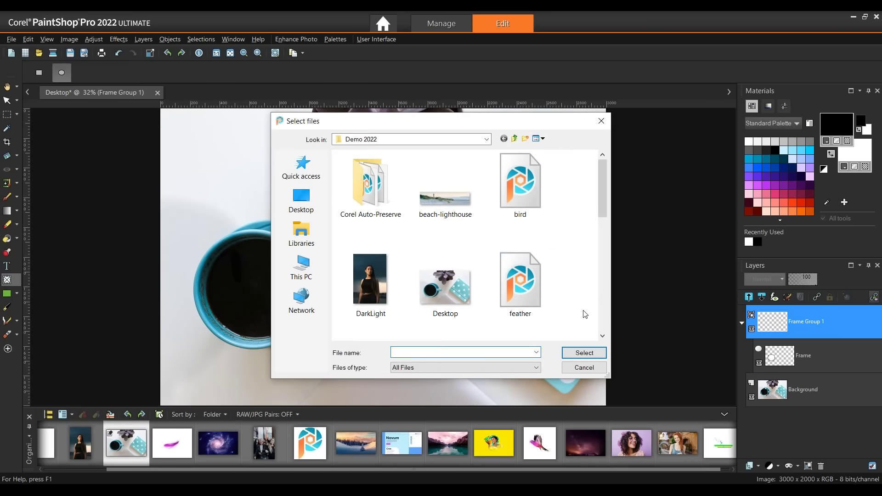
pyautogui.scroll(-3, 585, 314)
pyautogui.click(370, 271)
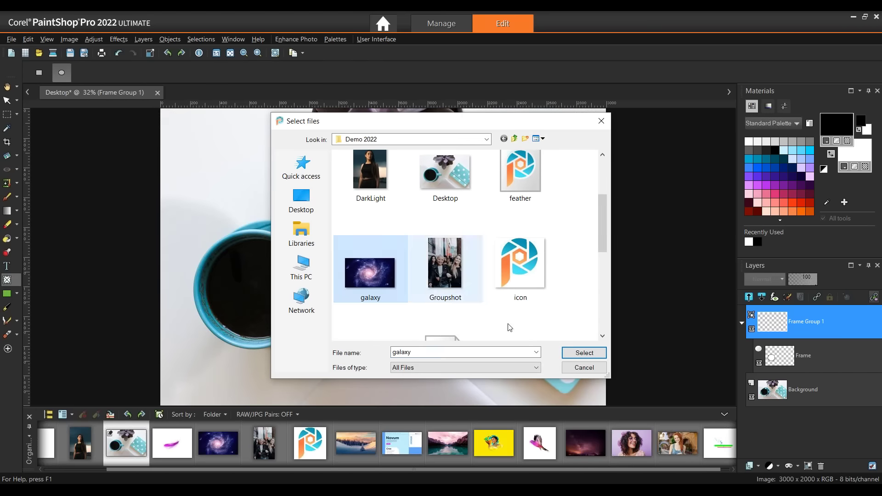
pyautogui.click(585, 353)
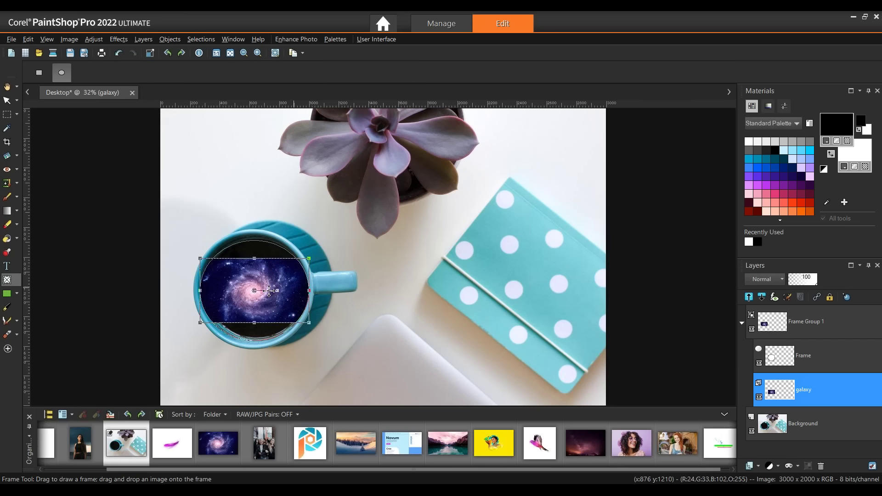
# - Enlarge, rotate and reposition the galaxy image until it fills the elliptical frame with the spiral's core near the center
pyautogui.moveTo(252, 289); pyautogui.dragTo(255, 283)
pyautogui.moveTo(310, 252); pyautogui.dragTo(380, 209)
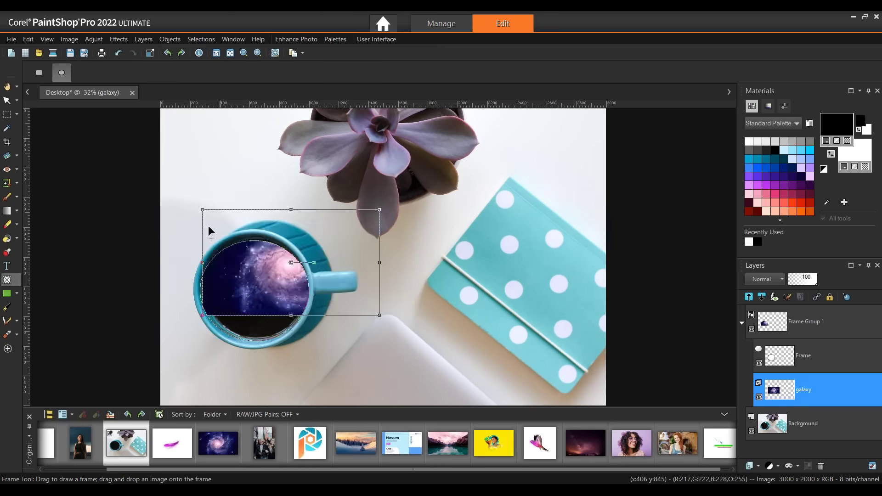
pyautogui.moveTo(200, 205); pyautogui.dragTo(236, 184)
pyautogui.moveTo(291, 266); pyautogui.dragTo(258, 292)
pyautogui.moveTo(289, 240); pyautogui.dragTo(289, 242)
pyautogui.moveTo(254, 288); pyautogui.dragTo(252, 291)
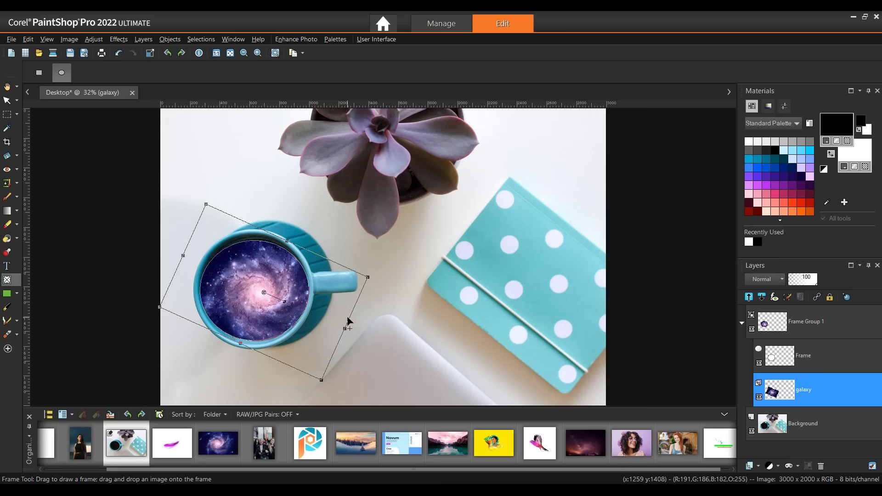
# - Select only the frame shape in Frame Group 1, then enlarge and reposition it to match the cup's inner rim
pyautogui.click(848, 361)
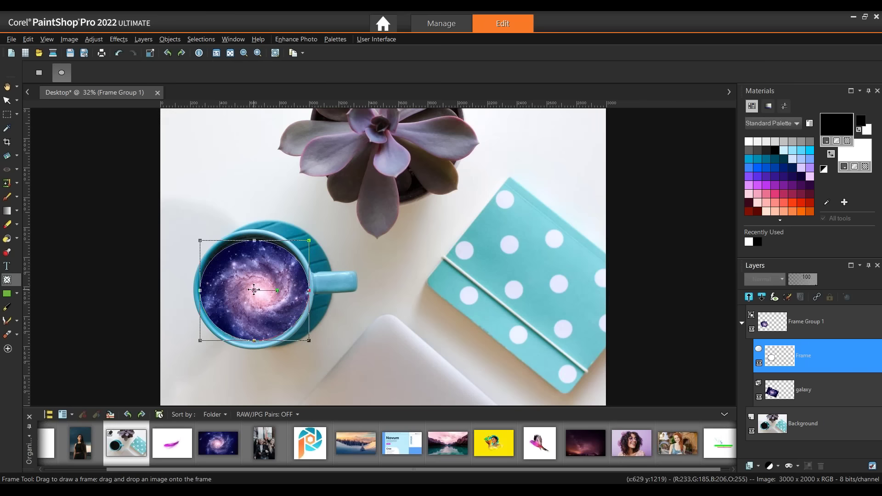
pyautogui.moveTo(254, 290)
pyautogui.mouseDown()
pyautogui.moveTo(243, 250)
pyautogui.moveTo(251, 288)
pyautogui.mouseUp()
pyautogui.moveTo(306, 236); pyautogui.dragTo(313, 232)
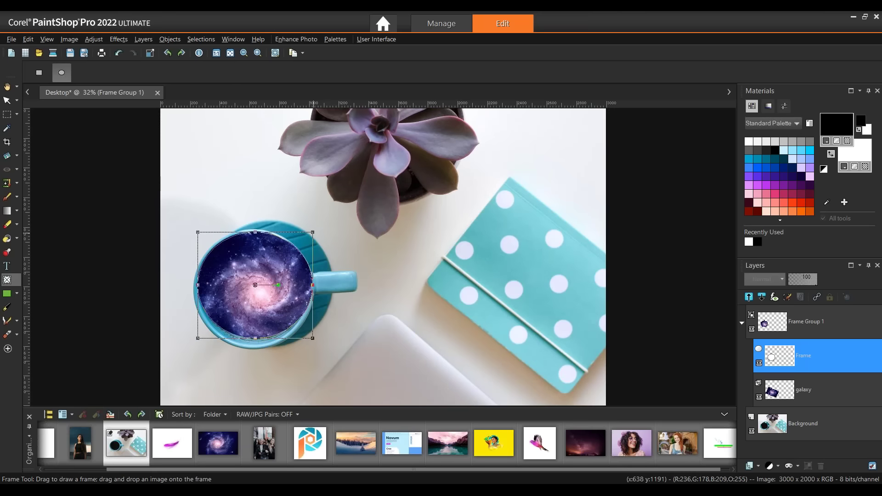
pyautogui.moveTo(255, 285); pyautogui.dragTo(256, 289)
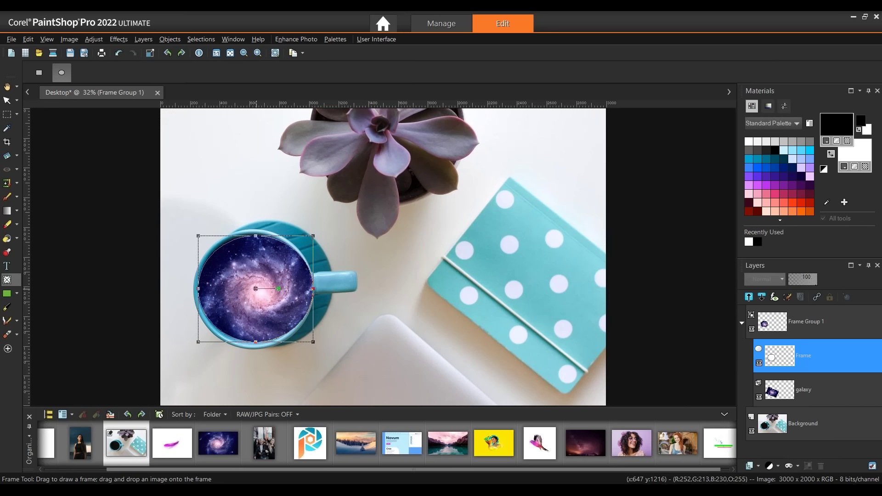
# - Select the whole Frame Group 1 and nudge the frame and galaxy image together to align with the cup
pyautogui.moveTo(843, 325)
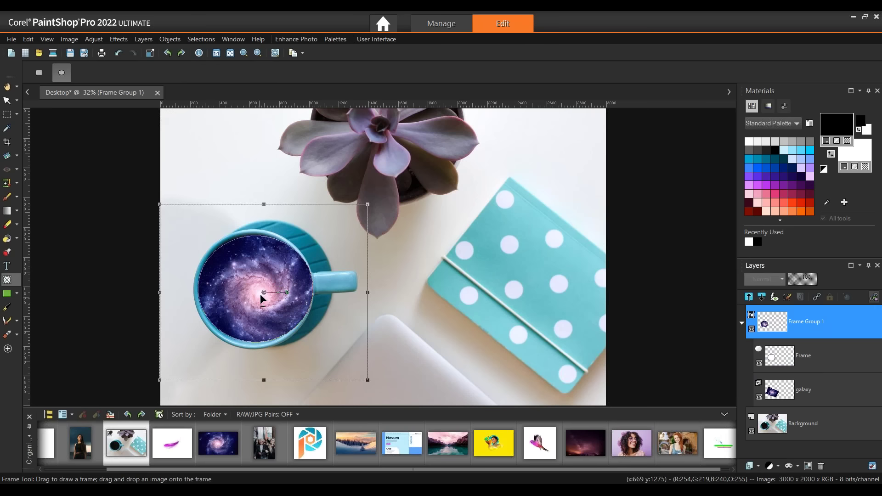
pyautogui.moveTo(262, 291)
pyautogui.mouseDown()
pyautogui.moveTo(279, 357)
pyautogui.moveTo(320, 334)
pyautogui.moveTo(340, 207)
pyautogui.moveTo(276, 275)
pyautogui.moveTo(258, 283)
pyautogui.moveTo(261, 292)
pyautogui.mouseUp()
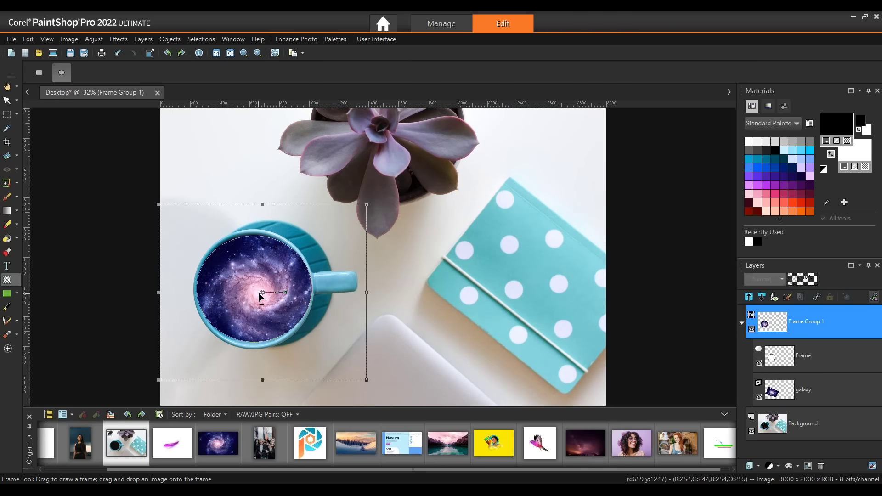
pyautogui.moveTo(260, 291); pyautogui.dragTo(262, 293)
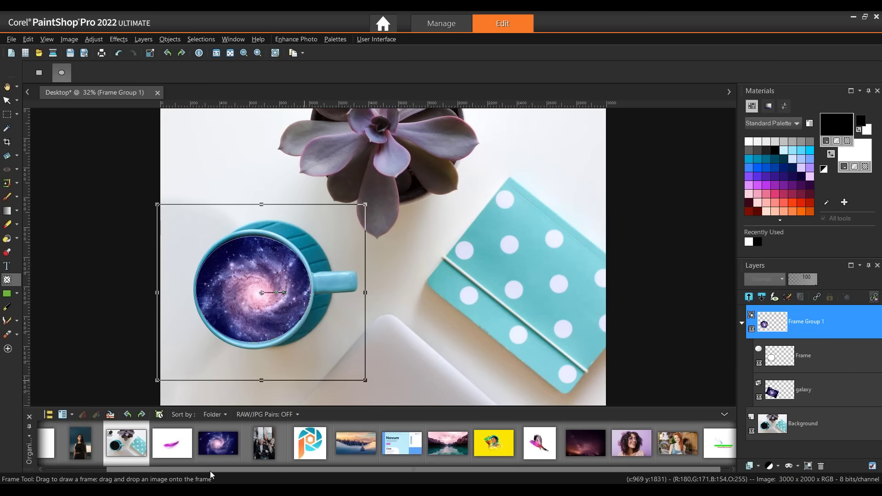
# - Open the Magazine Layout and place the icon image in its circular frame, scaled down and centered
pyautogui.moveTo(404, 449); pyautogui.dragTo(186, 91)
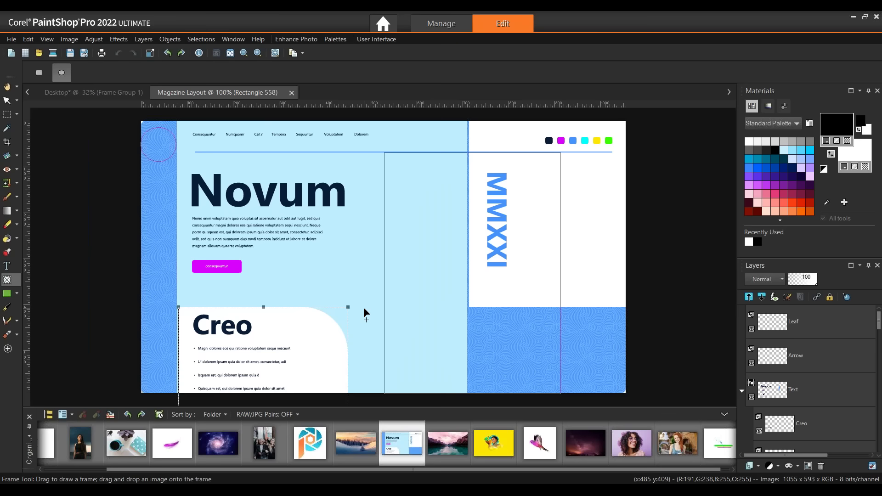
pyautogui.click(156, 145)
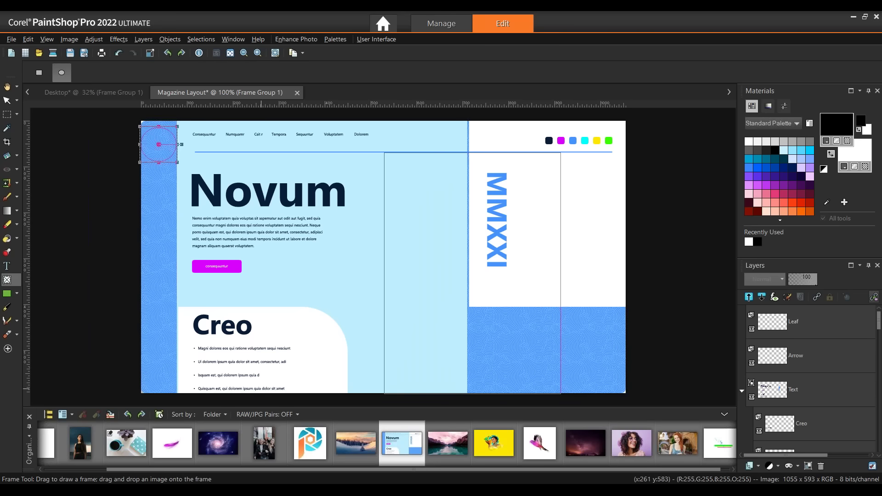
pyautogui.moveTo(314, 448)
pyautogui.mouseDown()
pyautogui.moveTo(188, 182)
pyautogui.moveTo(160, 145)
pyautogui.mouseUp()
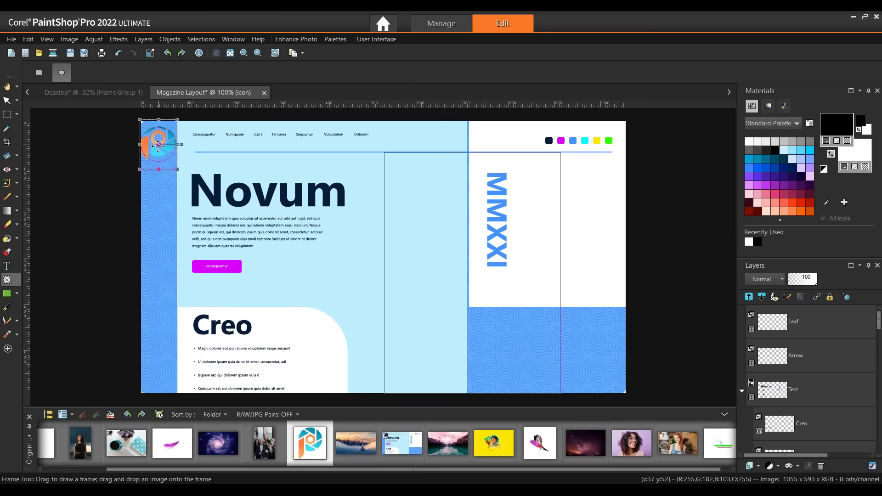
pyautogui.moveTo(173, 172)
pyautogui.mouseDown()
pyautogui.moveTo(186, 182)
pyautogui.moveTo(176, 157)
pyautogui.mouseUp()
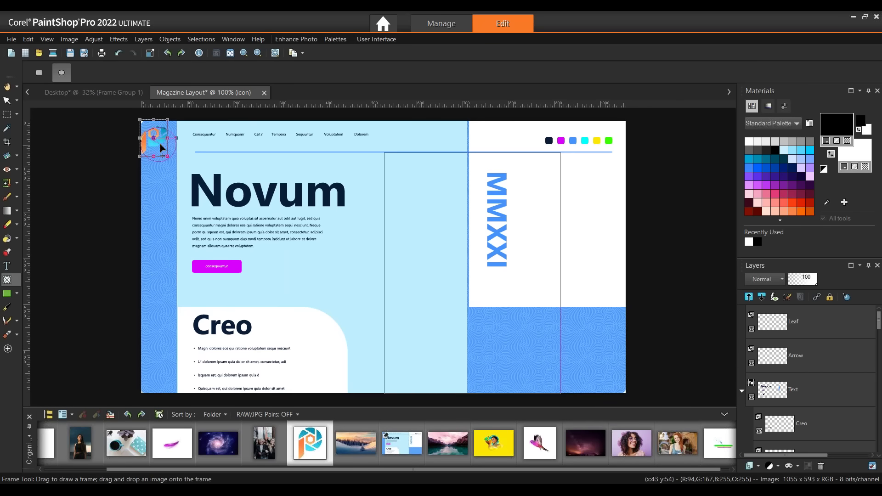
pyautogui.moveTo(154, 137)
pyautogui.mouseDown()
pyautogui.moveTo(159, 148)
pyautogui.moveTo(177, 131)
pyautogui.moveTo(158, 143)
pyautogui.mouseUp()
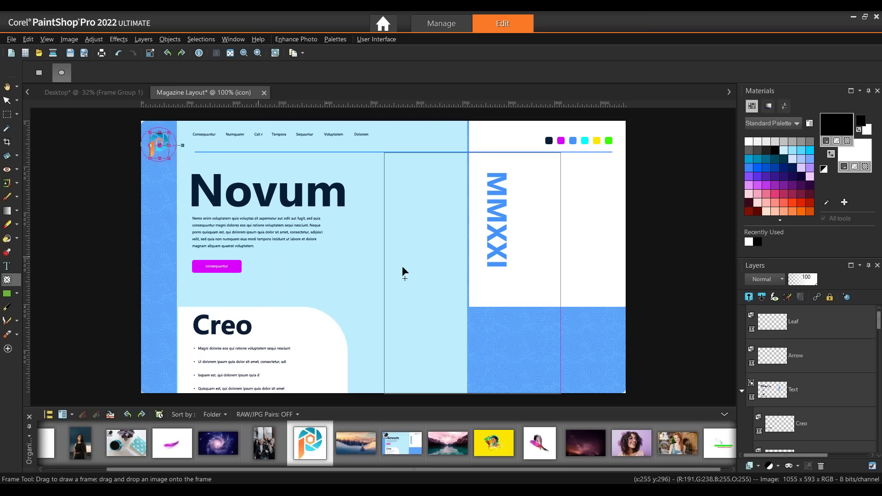
# - Select the rectangular frame of Frame Group 2 in the Magazine Layout and place the Pink Bird image in it
pyautogui.click(457, 290)
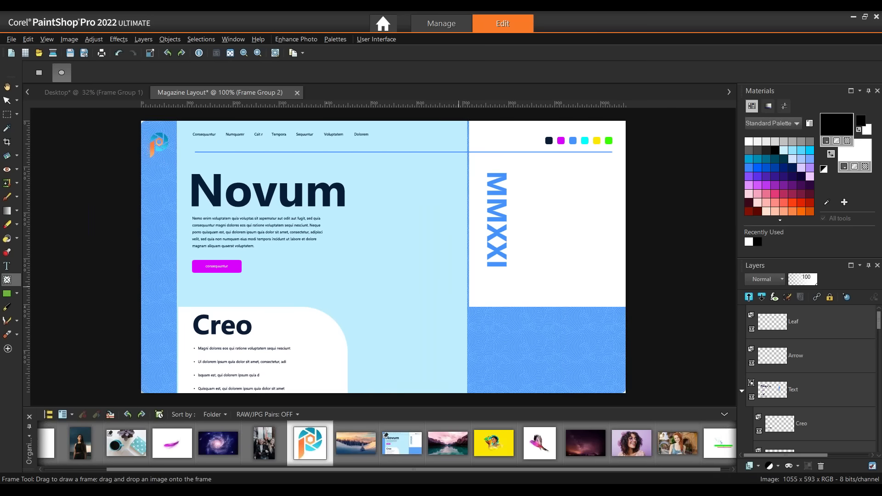
pyautogui.click(475, 289)
pyautogui.click(461, 327)
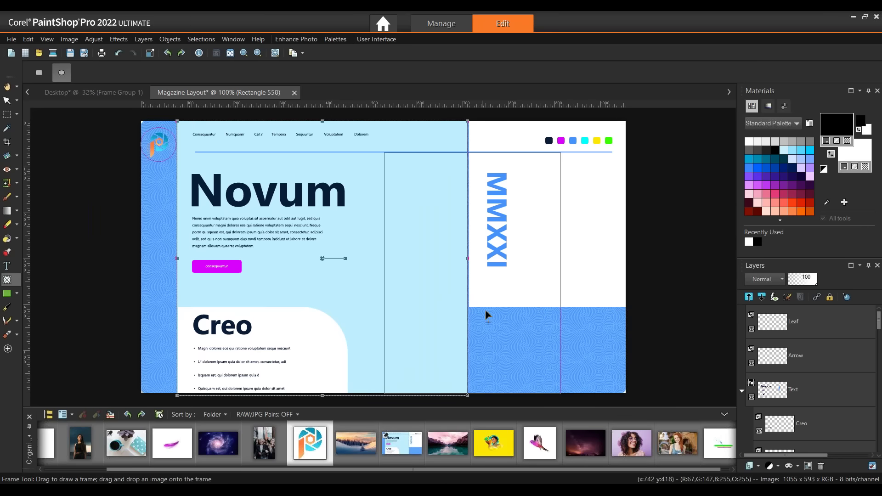
pyautogui.moveTo(833, 415)
pyautogui.scroll(-18, 833, 415)
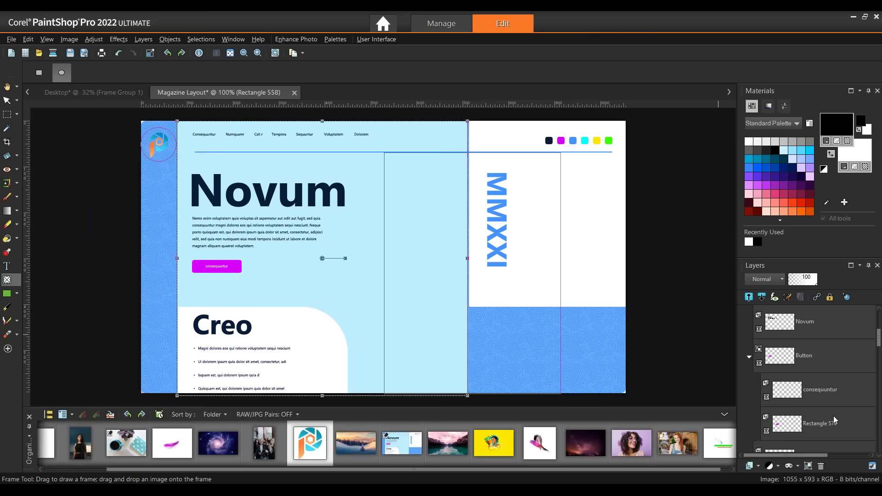
pyautogui.click(832, 392)
pyautogui.click(833, 418)
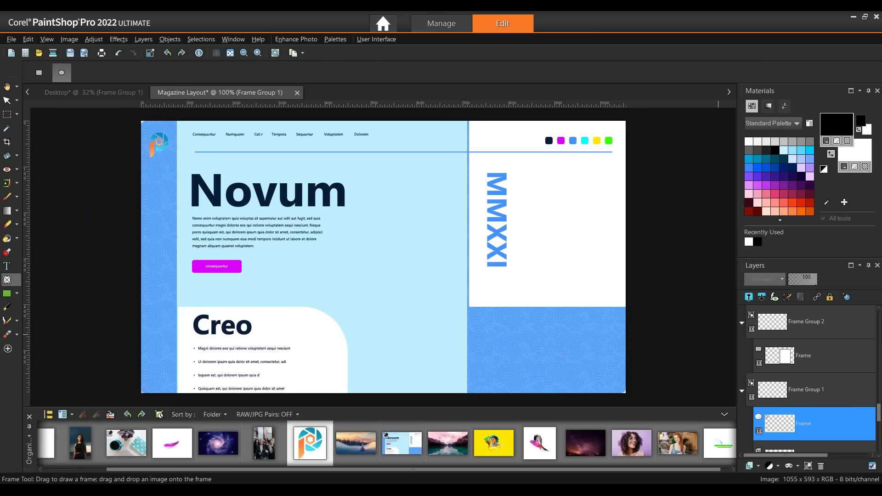
pyautogui.click(843, 361)
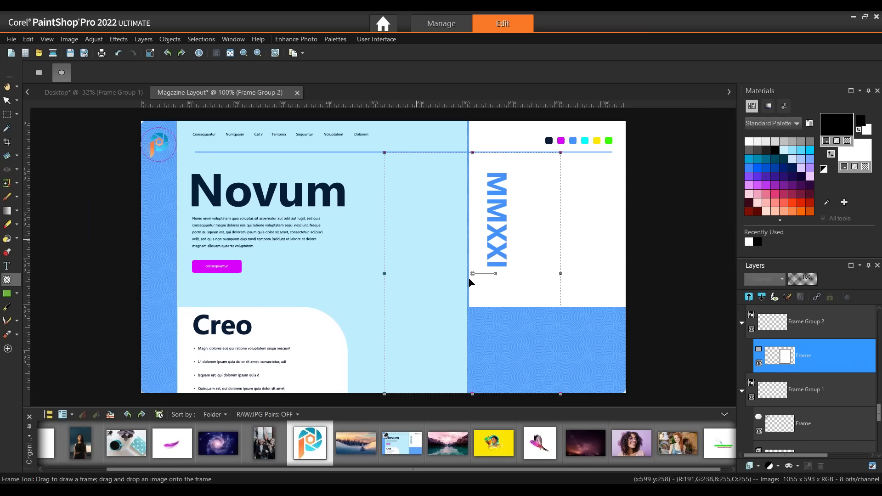
pyautogui.moveTo(541, 449); pyautogui.dragTo(466, 273)
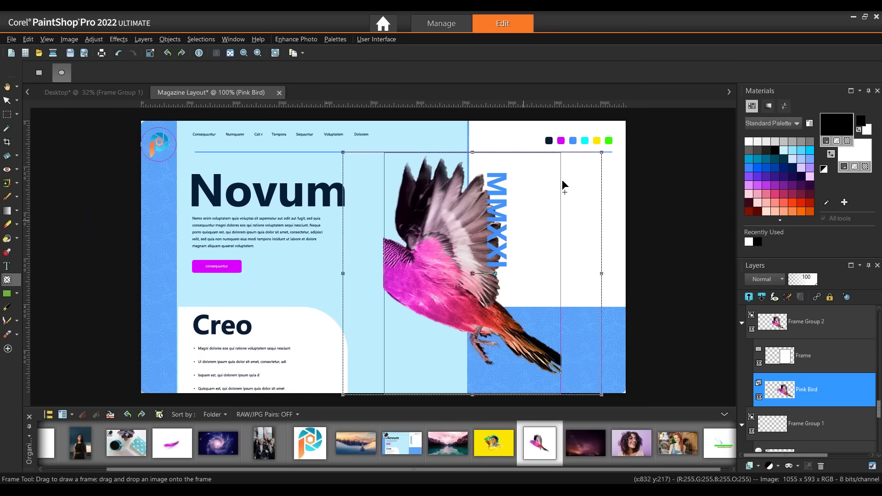
# - Shrink and reposition the bird so all of it fits inside the frame, then extract it from Frame Group 2
pyautogui.moveTo(602, 152); pyautogui.dragTo(496, 251)
pyautogui.moveTo(421, 326); pyautogui.dragTo(466, 298)
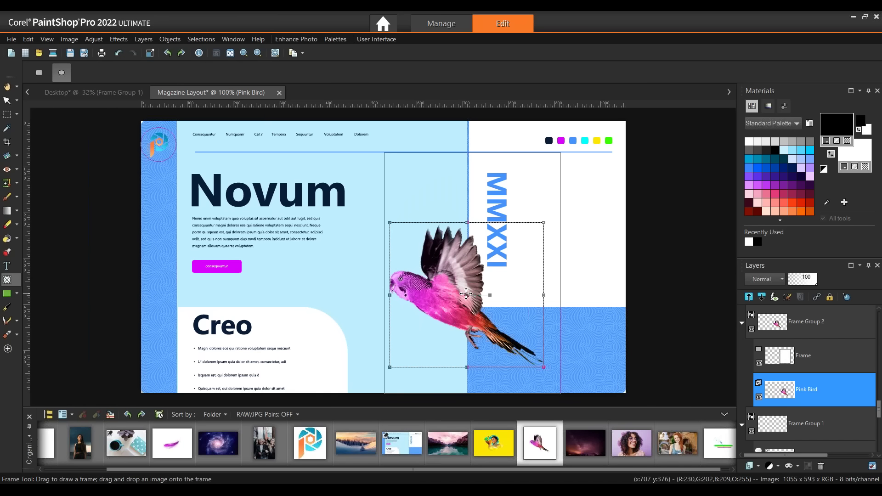
pyautogui.rightClick(466, 294)
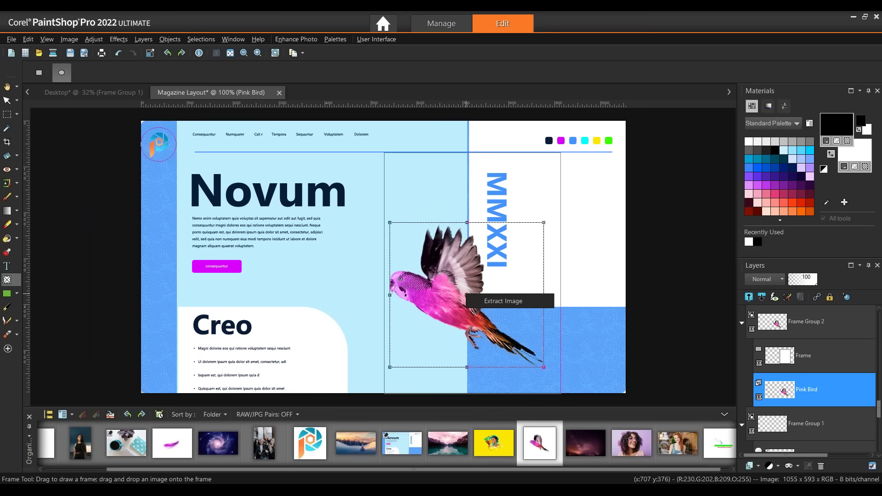
pyautogui.click(493, 304)
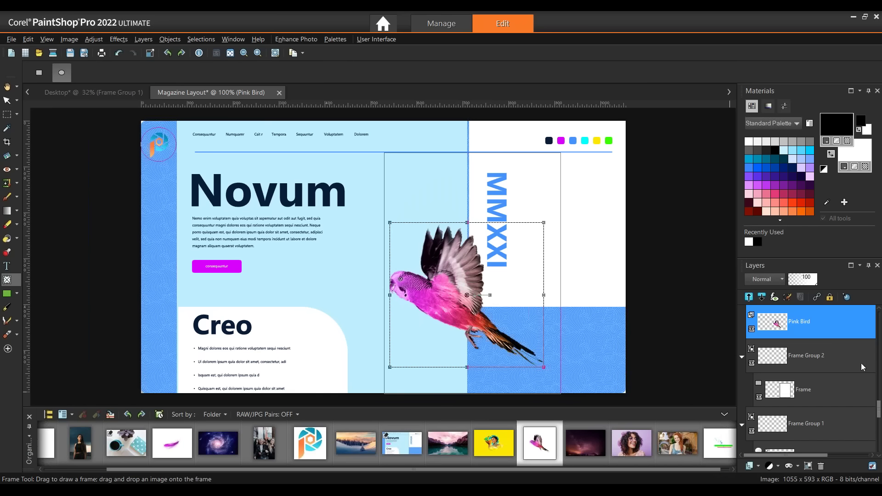
# - Delete the extracted Pink Bird layer
pyautogui.rightClick(838, 329)
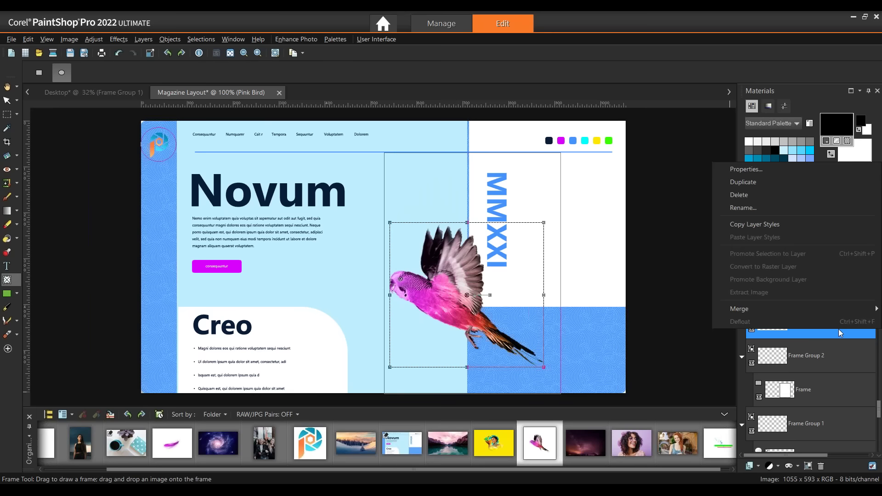
pyautogui.click(748, 197)
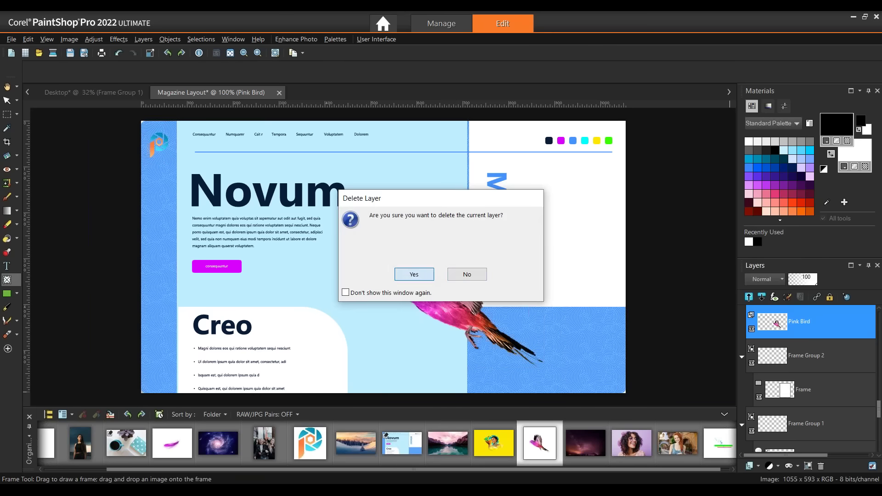
pyautogui.press('Return')
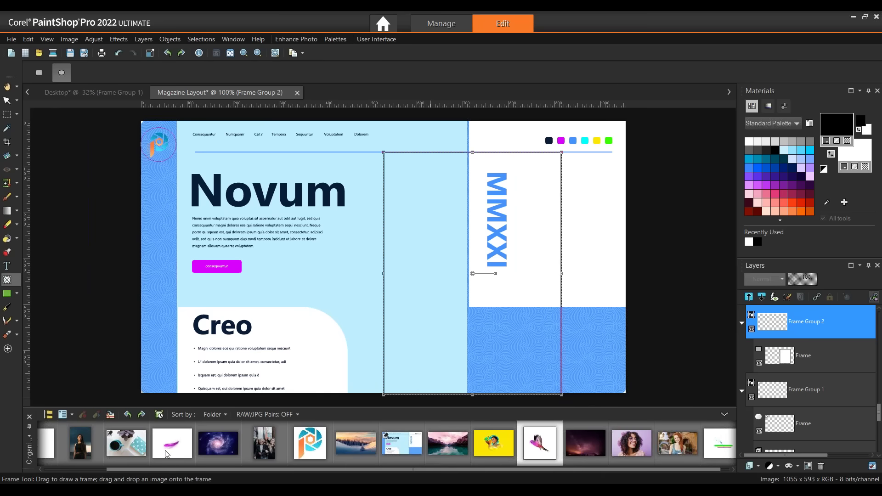
# - Place the feather image in Frame Group 2's frame, then shrink, rotate and reposition it so the whole feather fits inside
pyautogui.moveTo(167, 455); pyautogui.dragTo(473, 274)
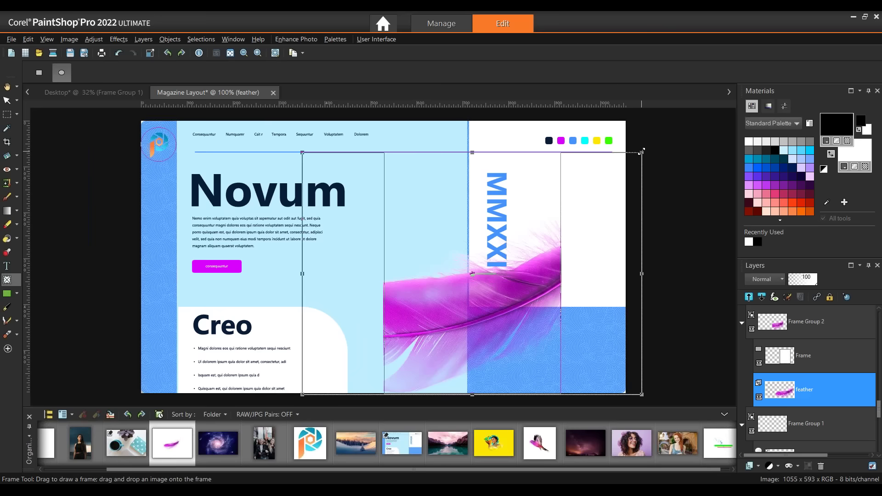
pyautogui.moveTo(642, 152); pyautogui.dragTo(496, 256)
pyautogui.moveTo(422, 319); pyautogui.dragTo(478, 331)
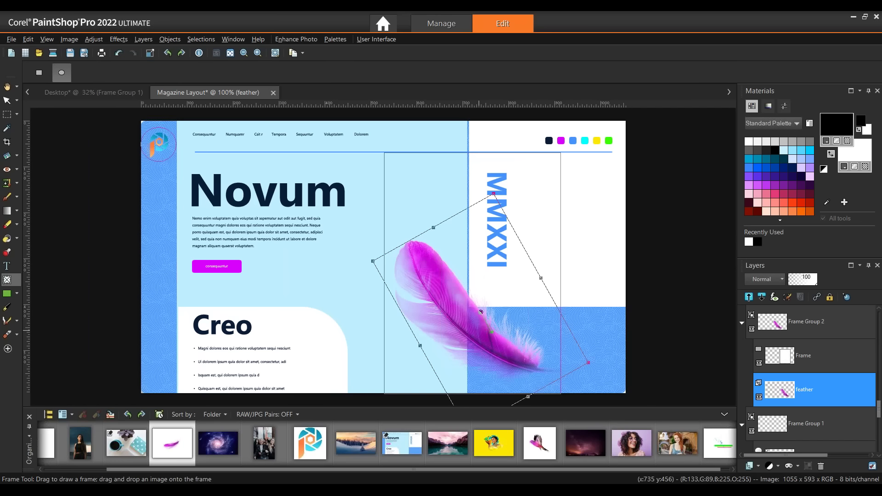
# - Select the Frame layer of Frame Group 2, shorten it from its lower edge to crop the feather, and extend it back down
pyautogui.moveTo(830, 361)
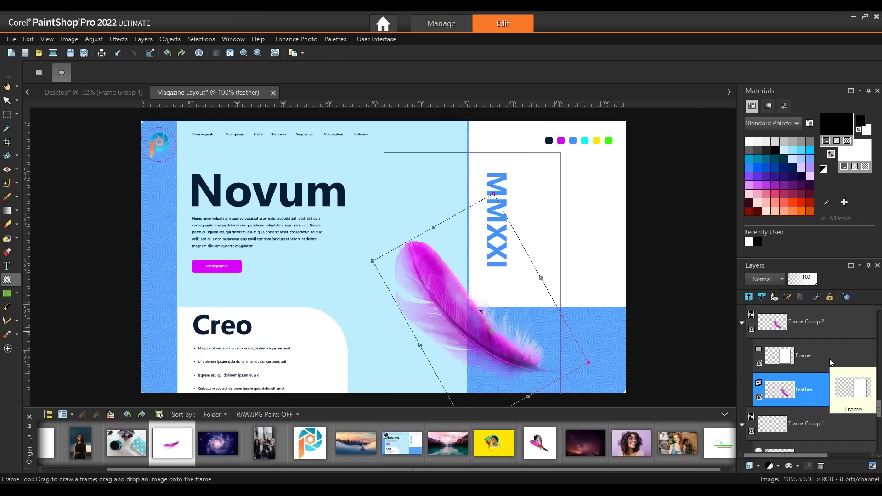
pyautogui.moveTo(831, 396)
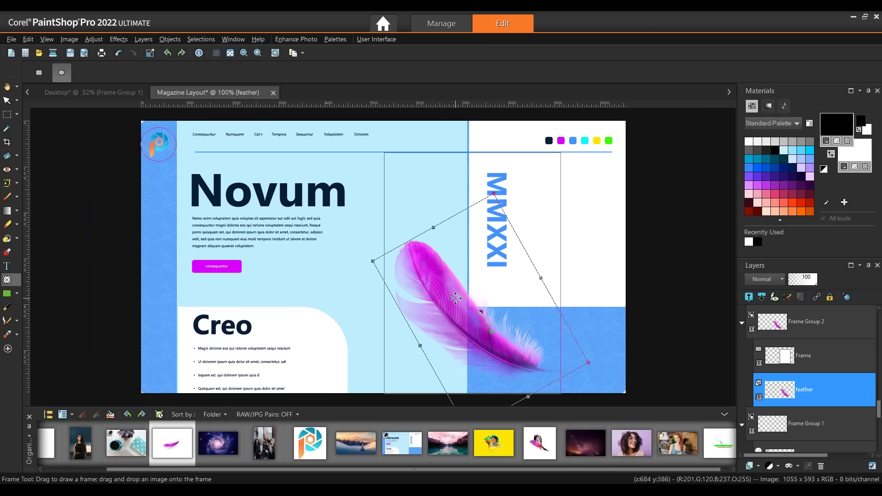
pyautogui.click(841, 363)
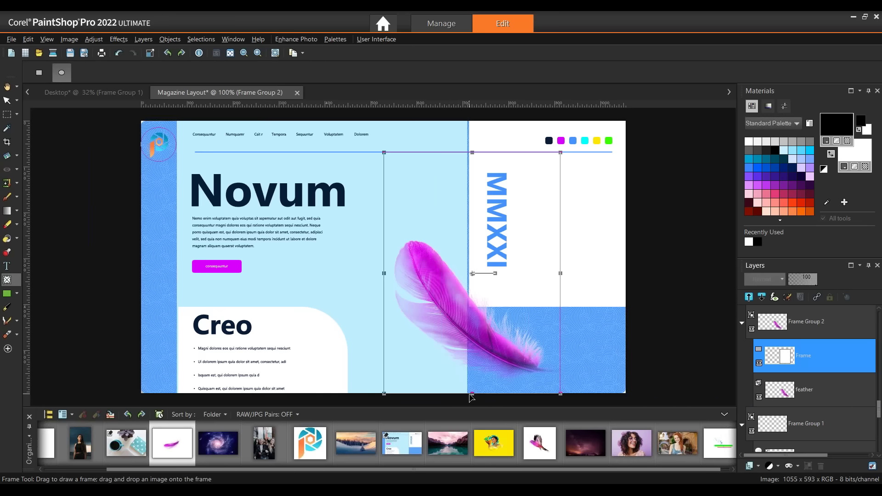
pyautogui.moveTo(472, 393); pyautogui.dragTo(459, 307)
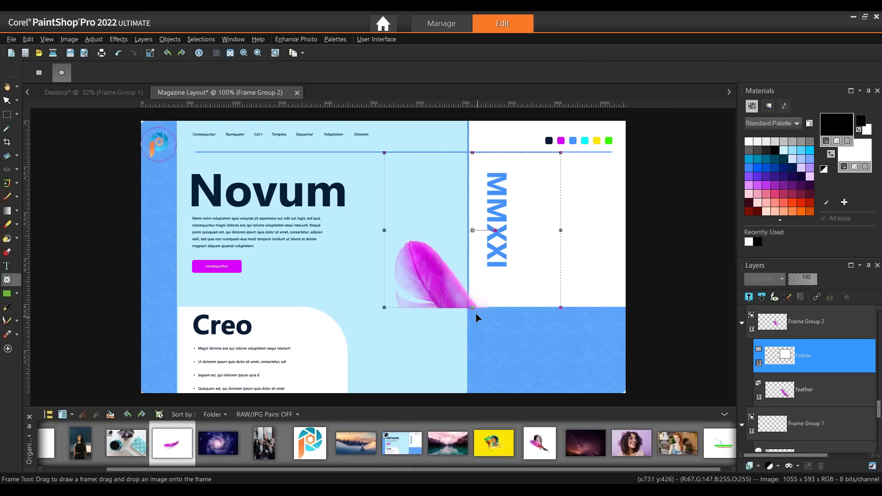
pyautogui.moveTo(472, 307); pyautogui.dragTo(467, 389)
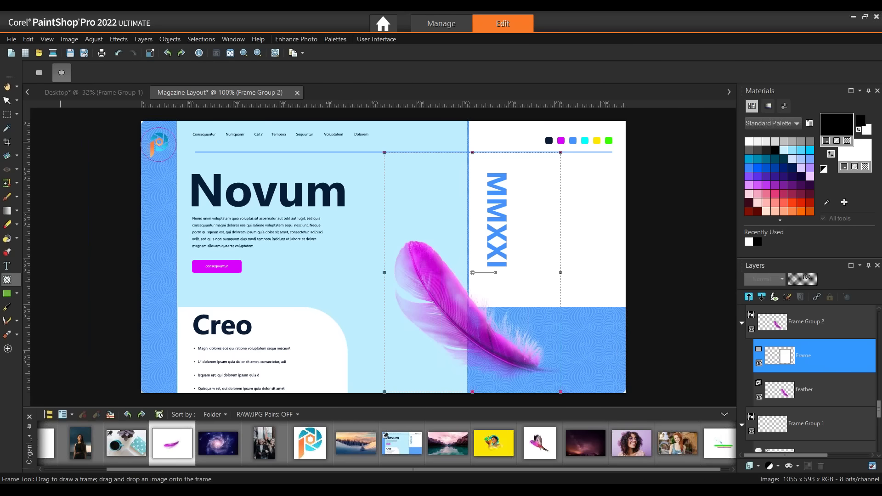
# - Close the Magazine Layout and Desktop images without saving changes
pyautogui.hotkey('ctrl', 'F4')
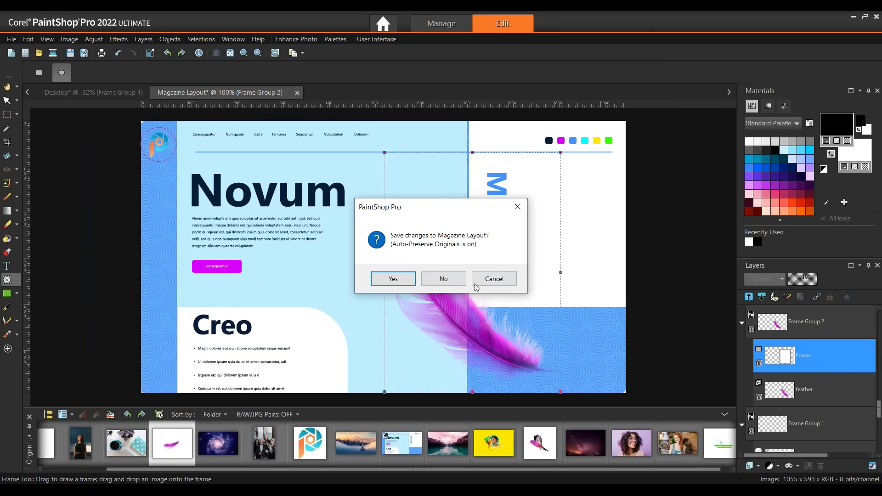
pyautogui.click(444, 278)
pyautogui.click(157, 92)
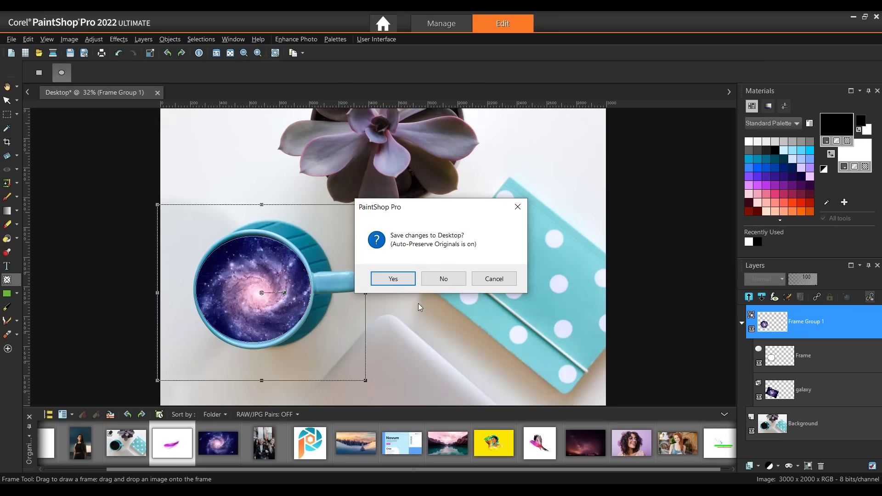
pyautogui.click(454, 282)
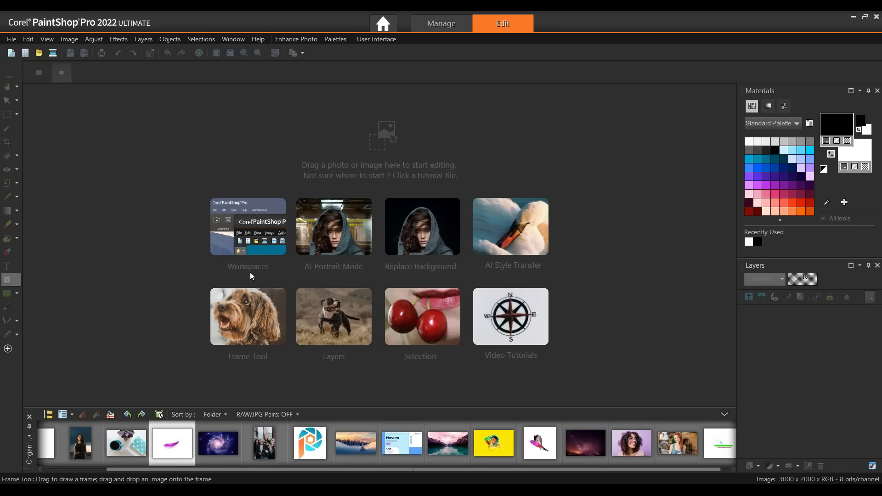
# - View the Workspaces tutorial image and close it
pyautogui.click(249, 240)
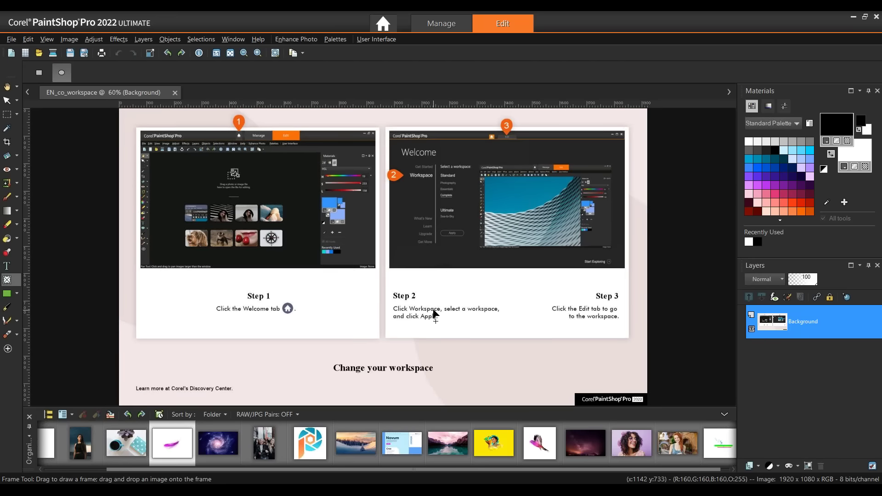
pyautogui.click(175, 93)
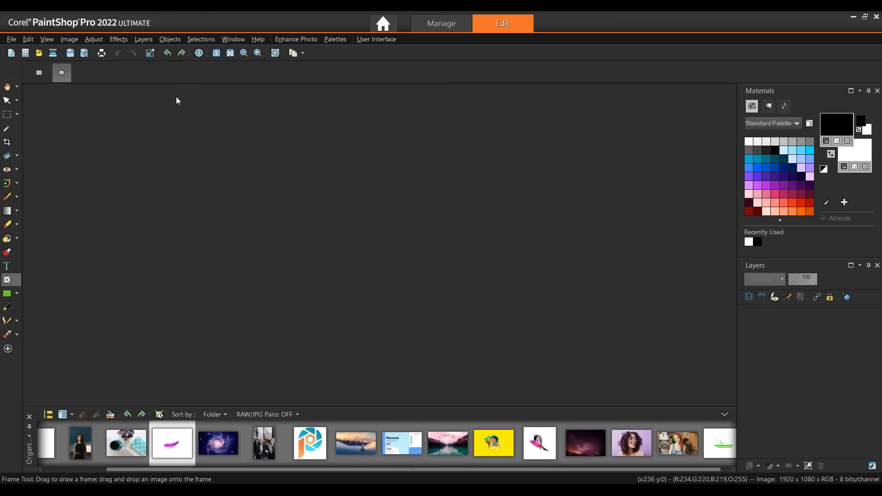
# - Switch to the Photography workspace and dismiss its Guided Tour
pyautogui.click(11, 40)
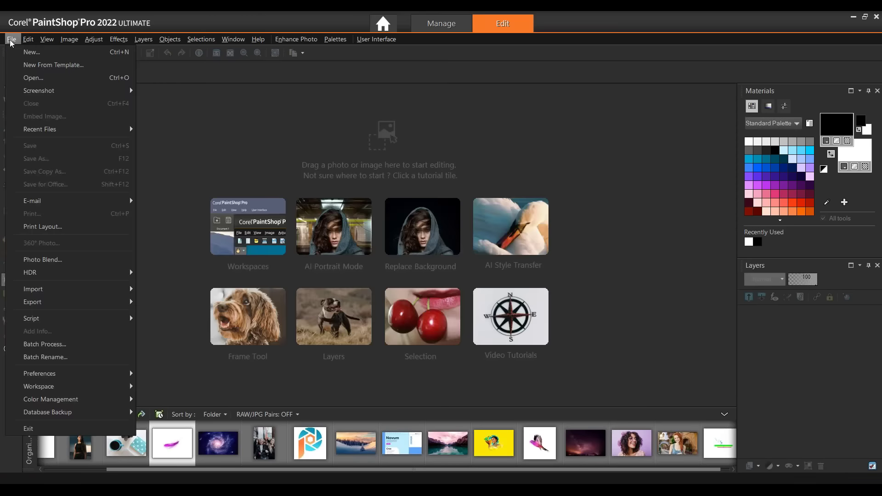
pyautogui.moveTo(95, 386)
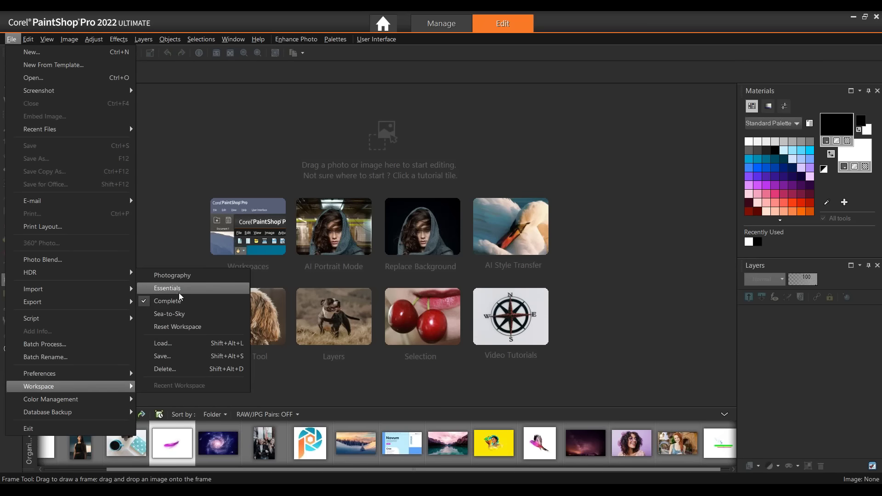
pyautogui.click(177, 278)
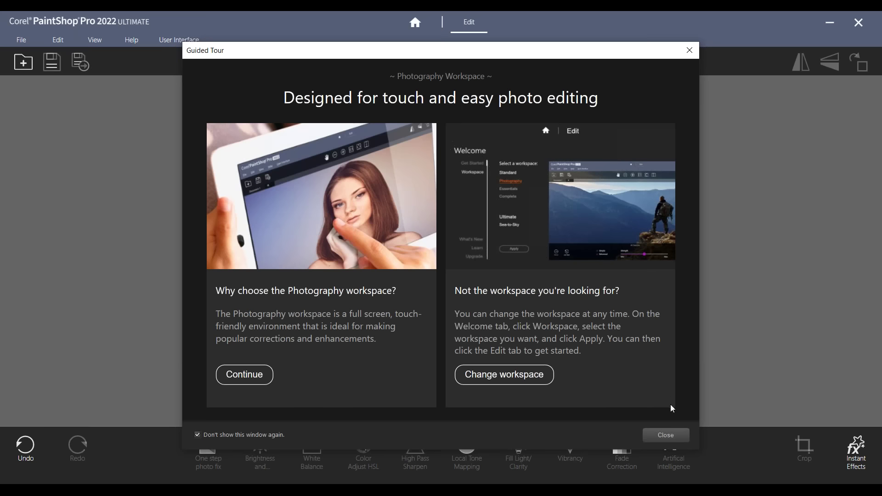
pyautogui.click(666, 438)
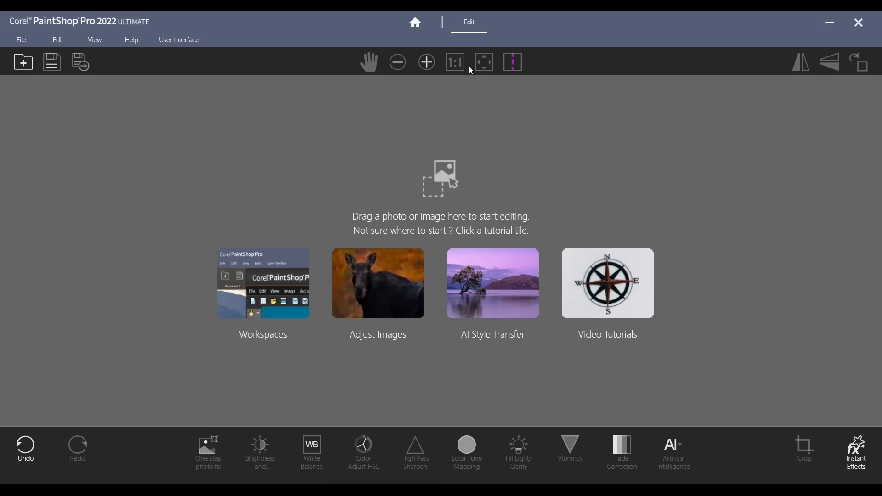
# - Open the Portrait image from the Demo 2022 folder
pyautogui.click(19, 42)
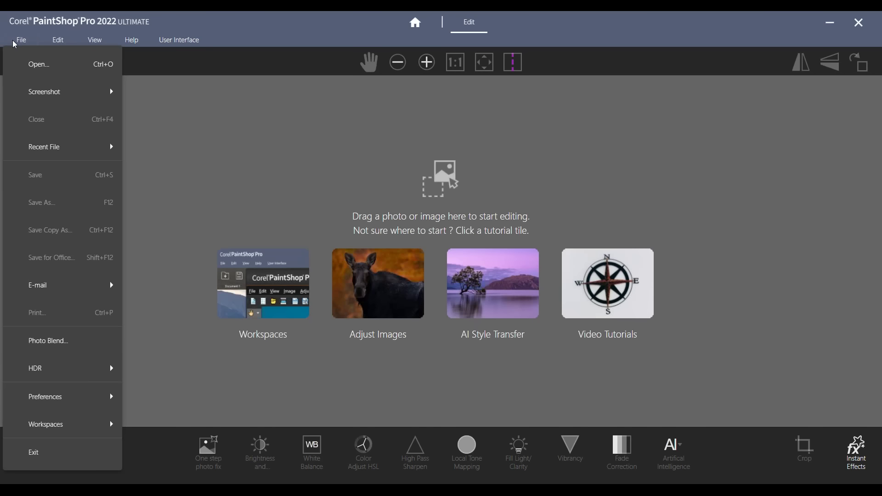
pyautogui.click(32, 65)
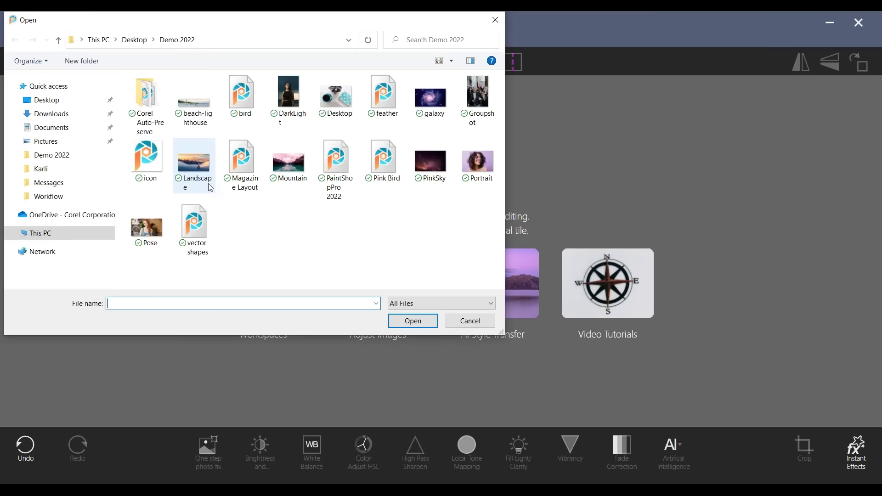
pyautogui.click(489, 172)
pyautogui.click(415, 325)
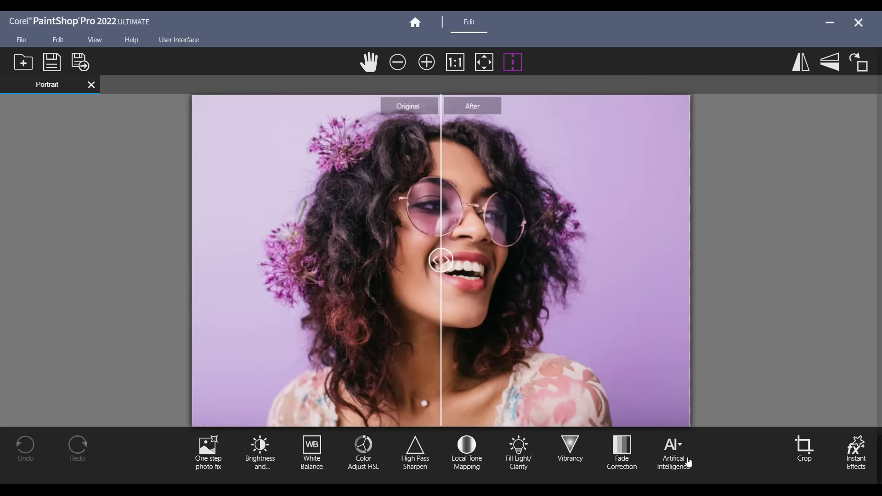
# - Start AI Style Transfer on the portrait, keeping the AI-Powered category of Instant Effects
pyautogui.click(674, 460)
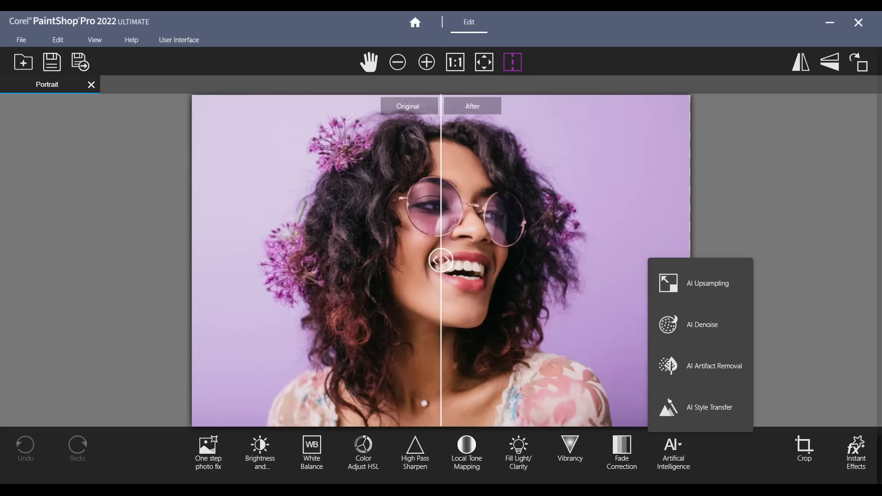
pyautogui.click(708, 407)
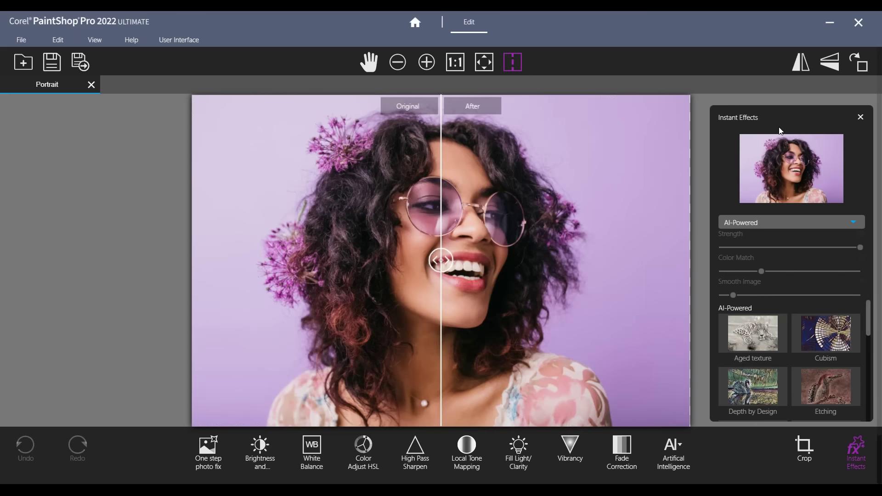
pyautogui.click(800, 228)
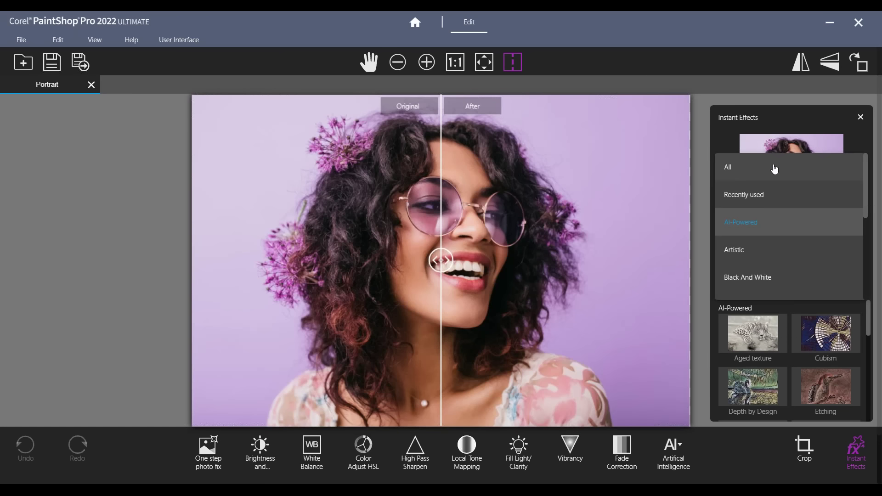
pyautogui.click(778, 230)
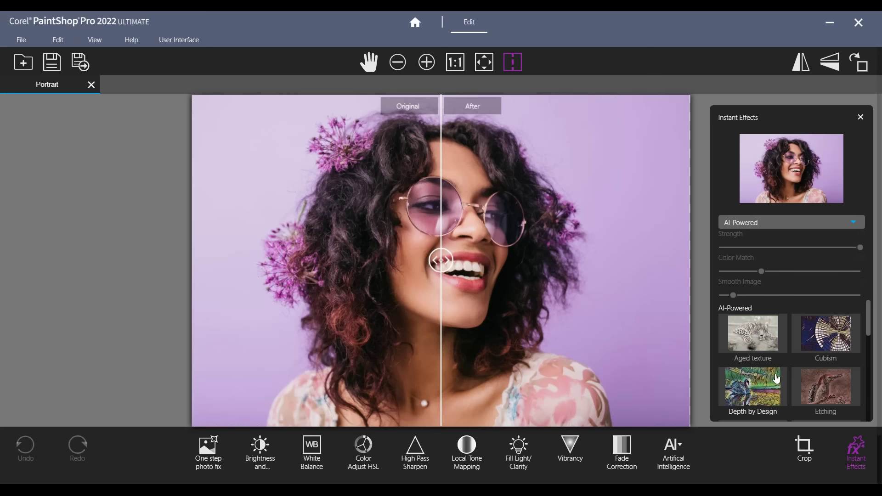
# - Browse the AI-Powered styles and preview the Studio style on the portrait
pyautogui.scroll(-3, 776, 378)
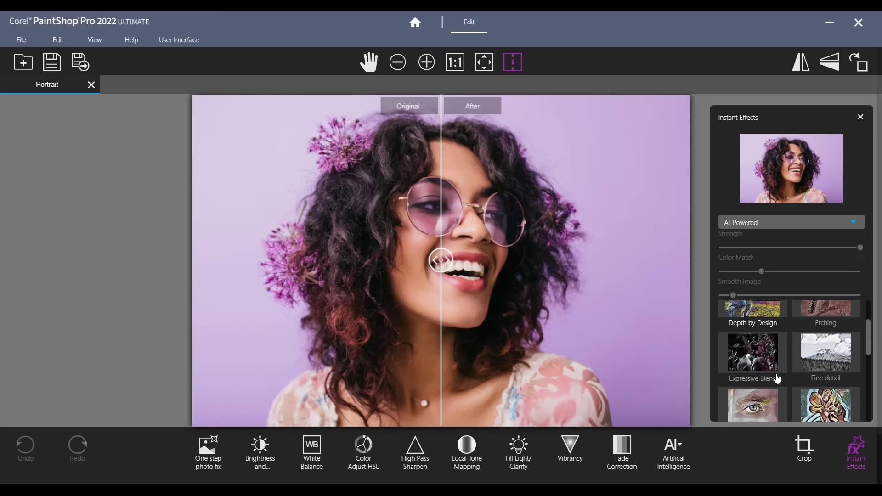
pyautogui.scroll(-5, 777, 378)
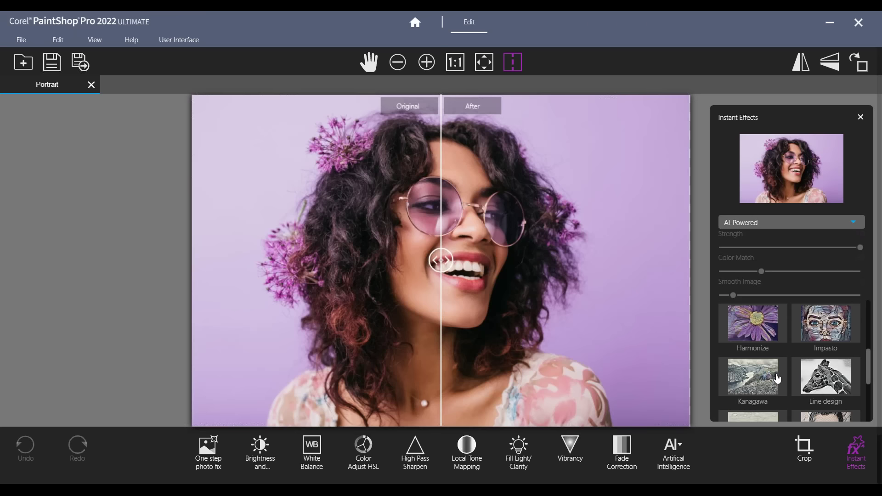
pyautogui.scroll(-4, 777, 378)
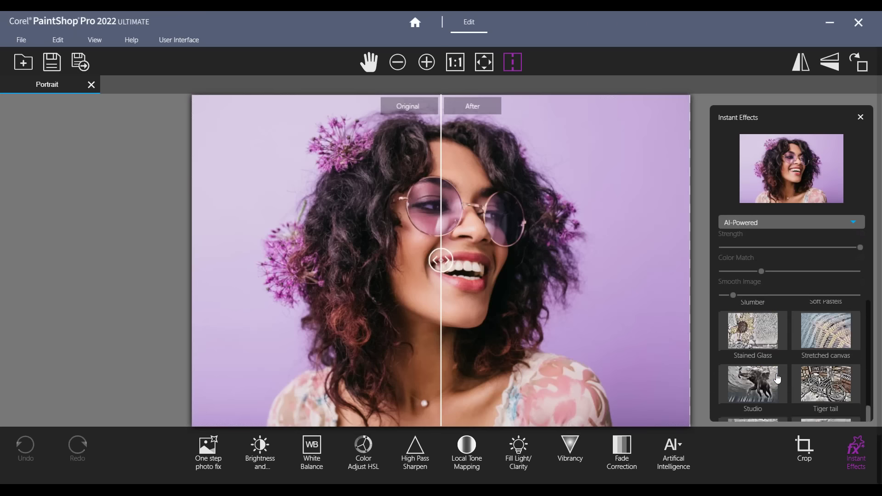
pyautogui.scroll(2, 777, 378)
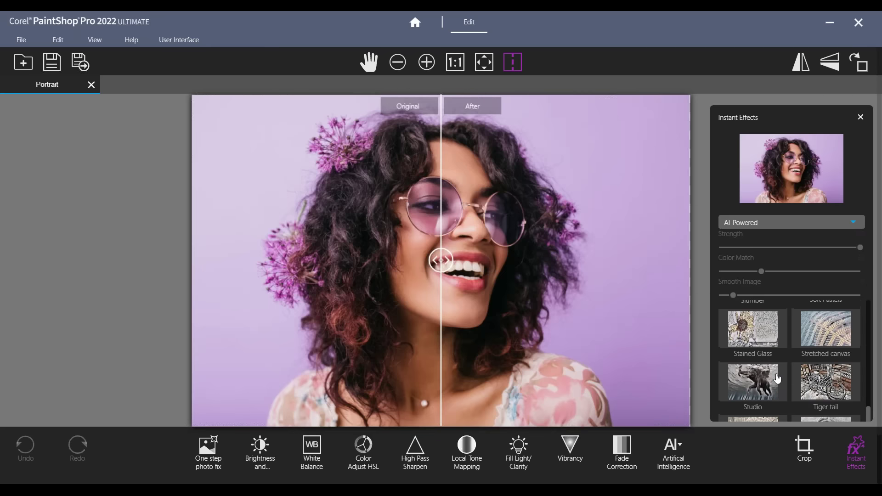
pyautogui.click(761, 384)
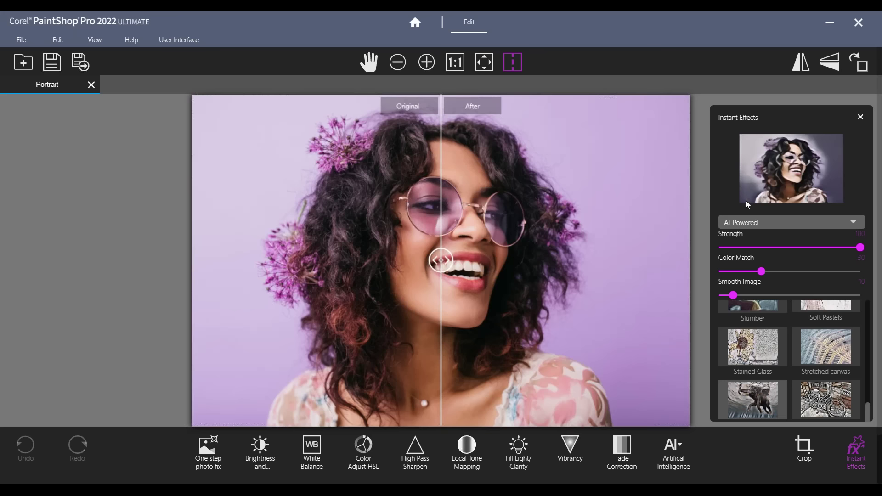
# - Apply the Slumber style to the portrait with Strength 79, Color Match 100 and Smooth Image 7
pyautogui.scroll(2, 754, 398)
pyautogui.scroll(1, 753, 398)
pyautogui.click(753, 399)
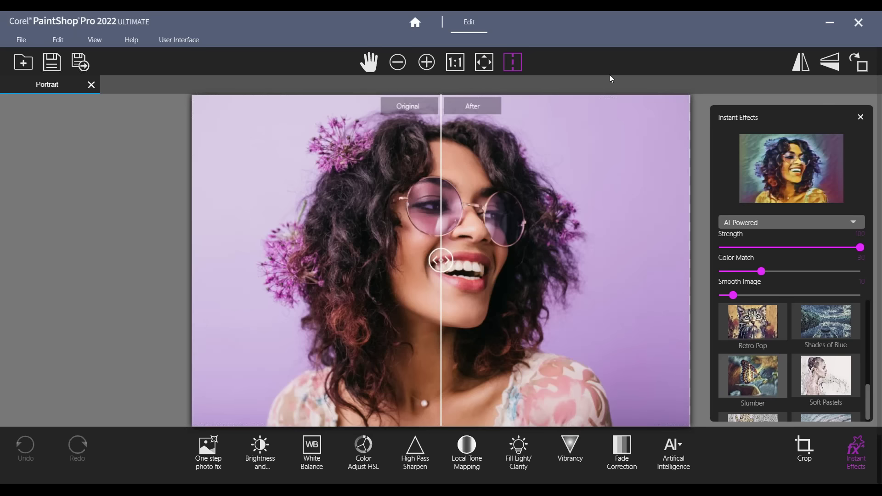
pyautogui.moveTo(858, 248); pyautogui.dragTo(831, 249)
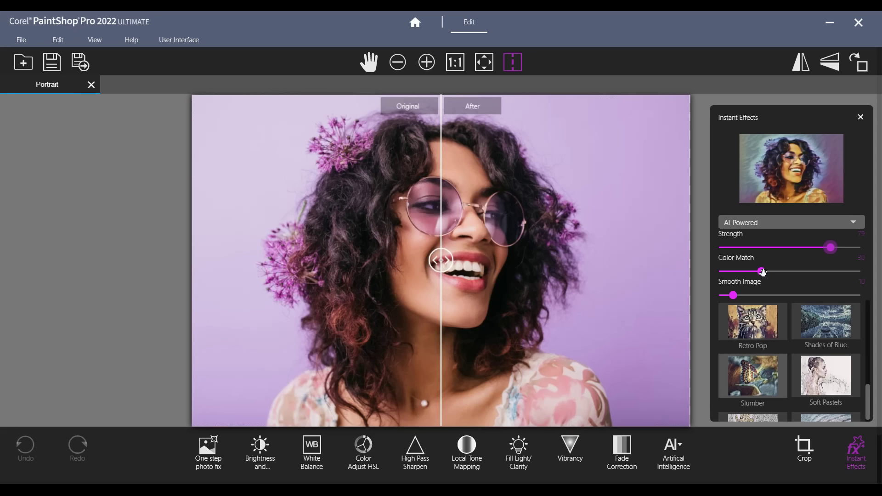
pyautogui.moveTo(763, 272); pyautogui.dragTo(842, 273)
pyautogui.moveTo(848, 273); pyautogui.dragTo(861, 269)
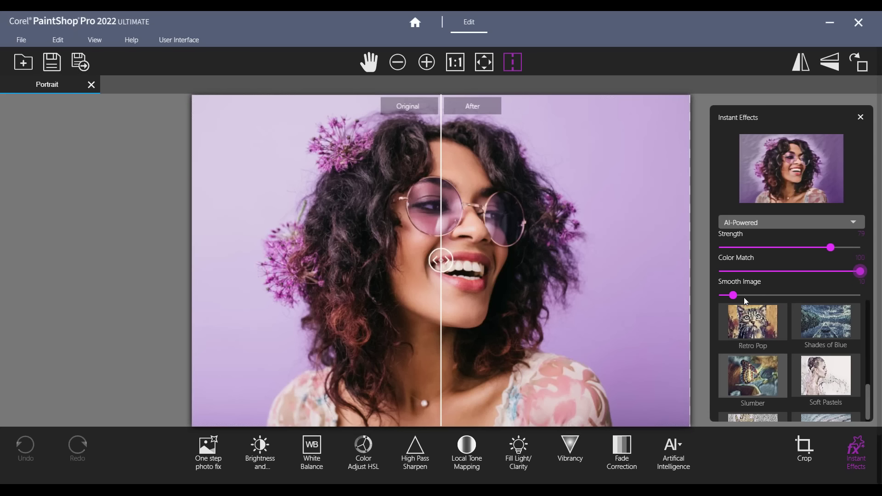
pyautogui.moveTo(732, 296)
pyautogui.mouseDown()
pyautogui.moveTo(845, 289)
pyautogui.moveTo(729, 295)
pyautogui.mouseUp()
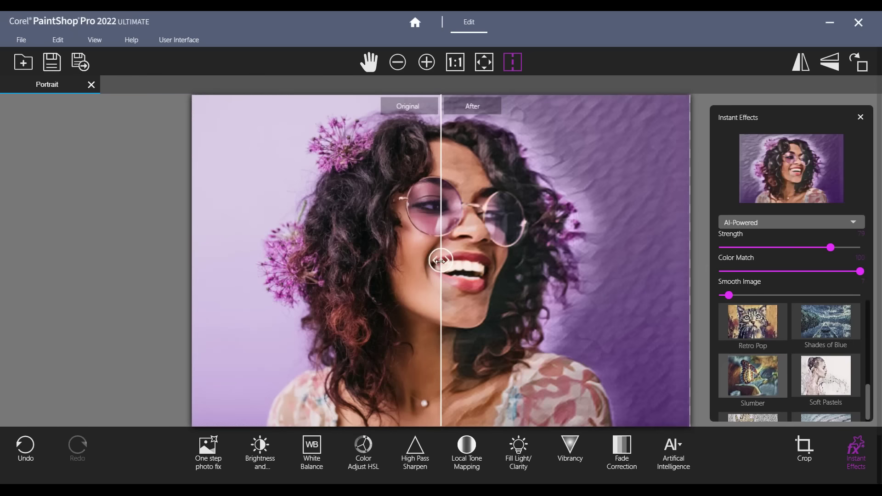
# - Compare the original and stylized portrait by sweeping the before/after divider back and forth across the image
pyautogui.moveTo(440, 261); pyautogui.dragTo(216, 258)
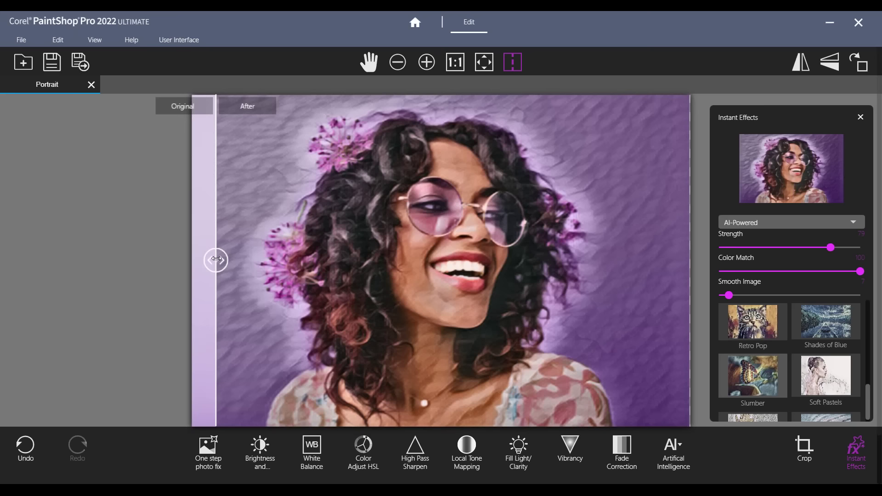
pyautogui.moveTo(216, 259); pyautogui.dragTo(456, 292)
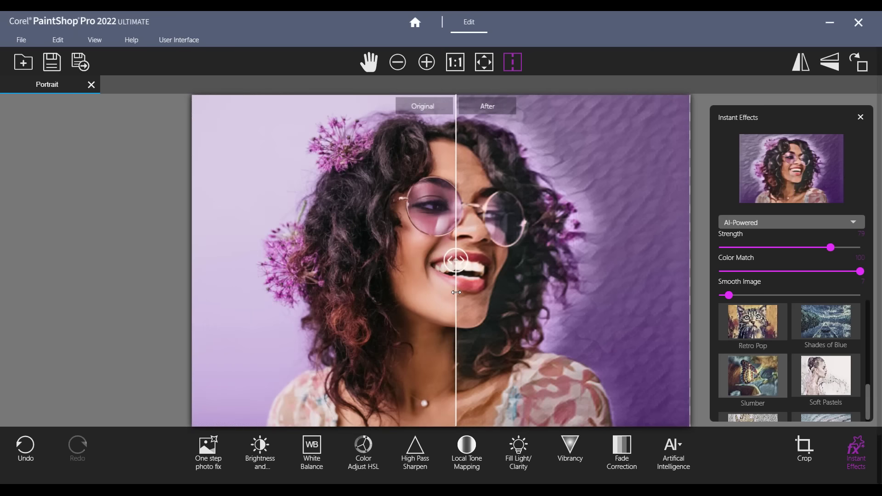
pyautogui.moveTo(456, 292); pyautogui.dragTo(277, 323)
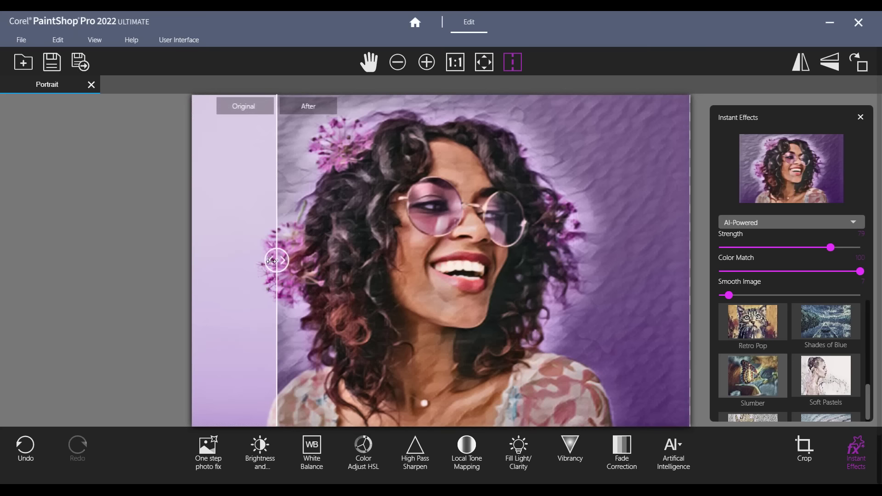
# - Toggle the before/after split view and shift its divider over the face to compare the Slumber style with the original
pyautogui.moveTo(271, 261); pyautogui.dragTo(458, 265)
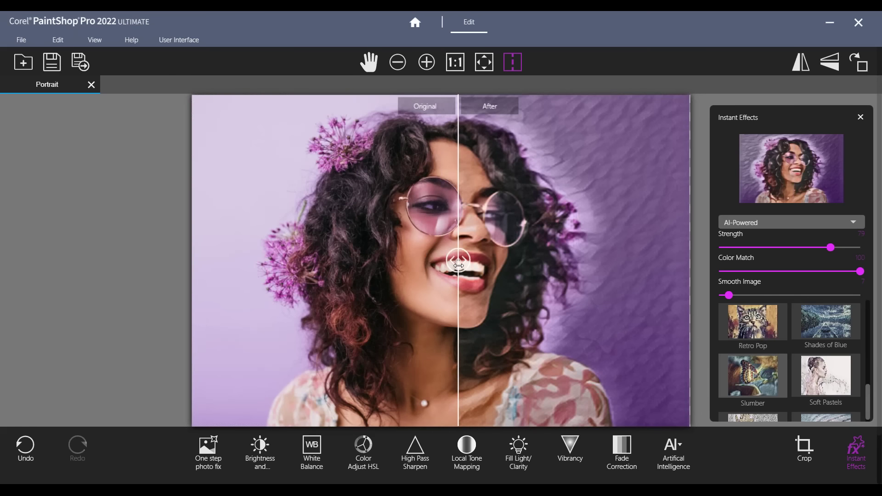
pyautogui.click(510, 66)
pyautogui.click(510, 65)
pyautogui.moveTo(458, 265); pyautogui.dragTo(404, 266)
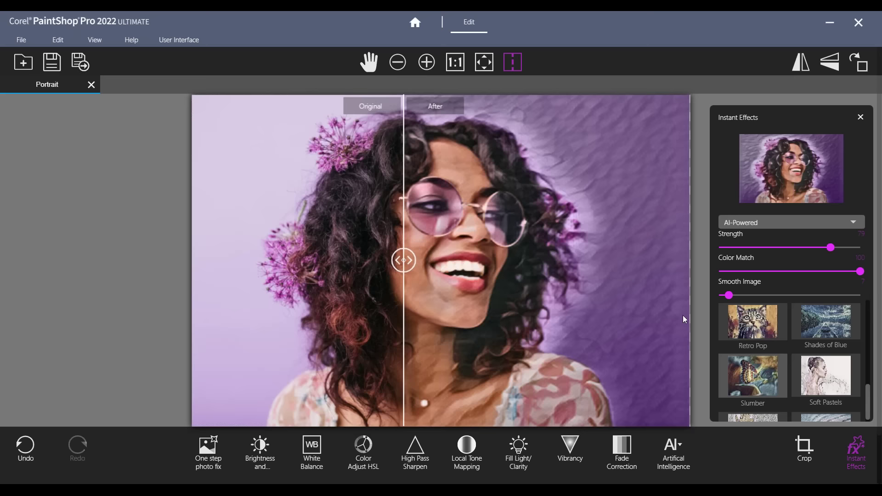
# - Try the Harmonize AI style on the portrait, compare it with the original, and undo it
pyautogui.scroll(-3, 805, 369)
pyautogui.scroll(5, 805, 368)
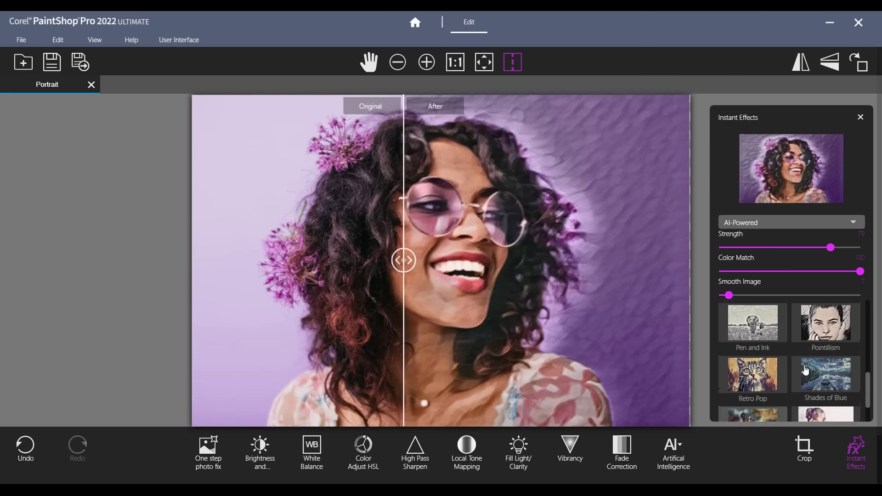
pyautogui.click(773, 347)
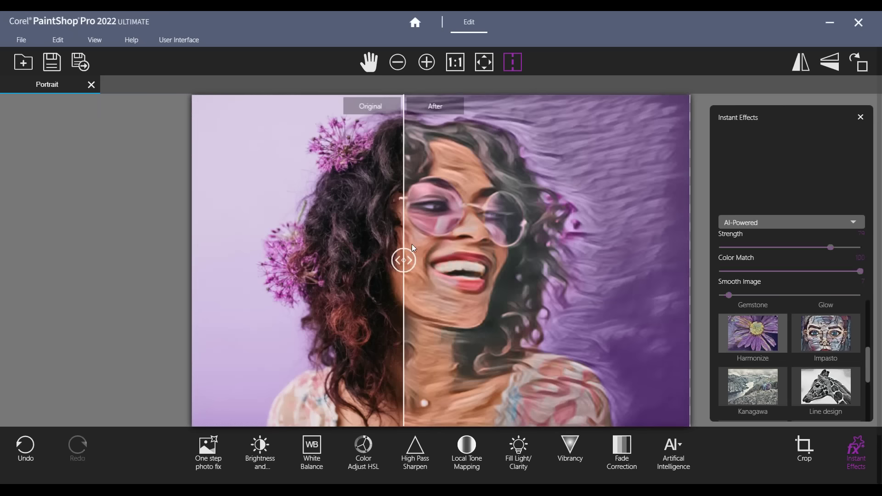
pyautogui.moveTo(402, 260); pyautogui.dragTo(458, 260)
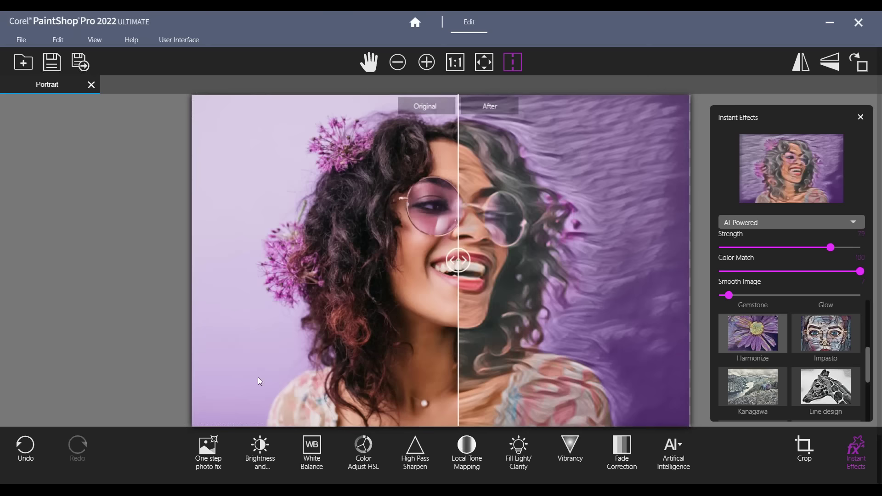
pyautogui.click(29, 448)
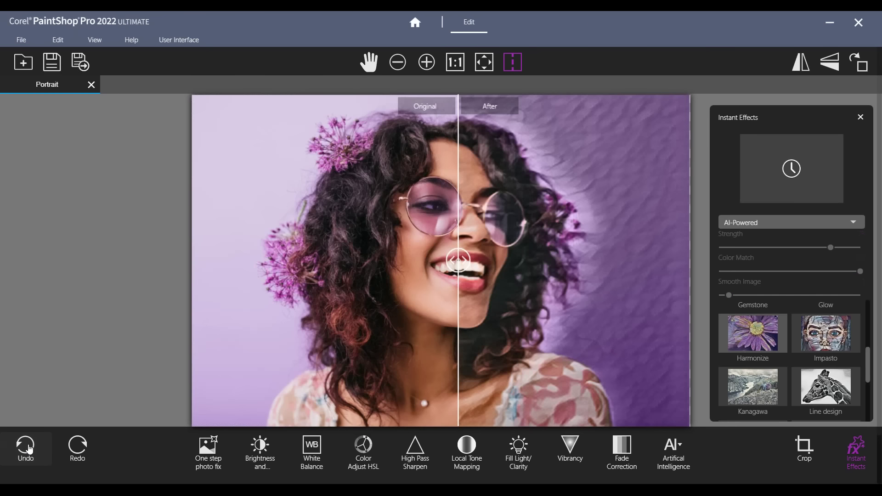
pyautogui.moveTo(458, 261); pyautogui.dragTo(369, 261)
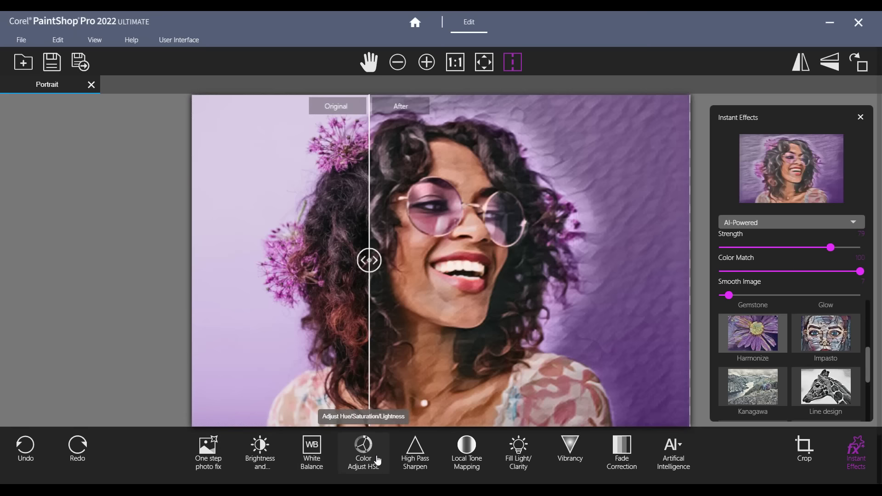
# - Apply a Vibrancy adjustment with Strength 21 to the stylized portrait
pyautogui.click(570, 448)
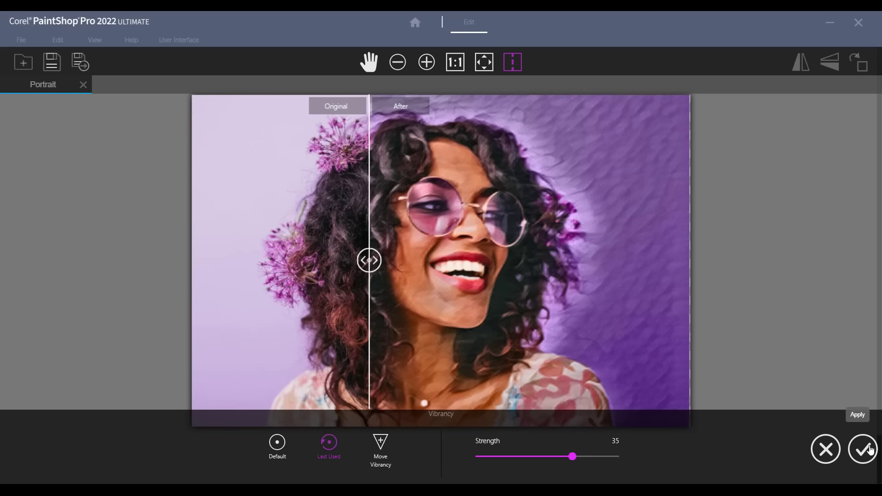
pyautogui.moveTo(573, 456); pyautogui.dragTo(563, 457)
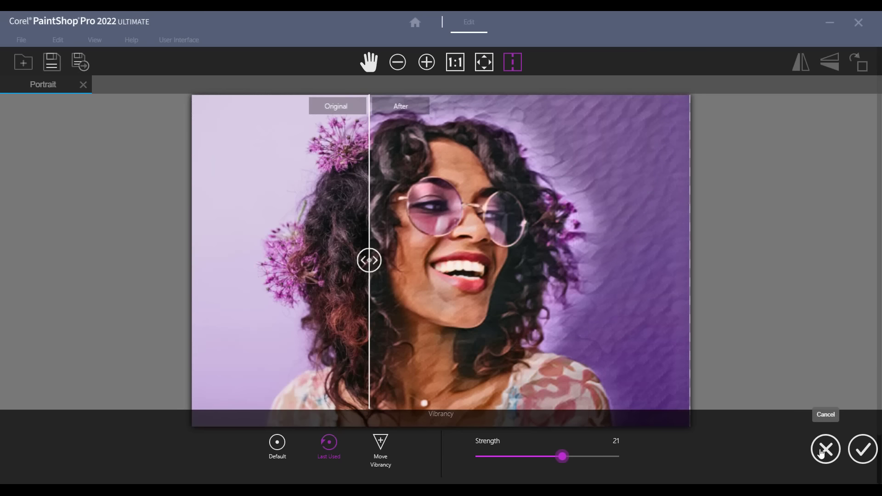
pyautogui.click(864, 450)
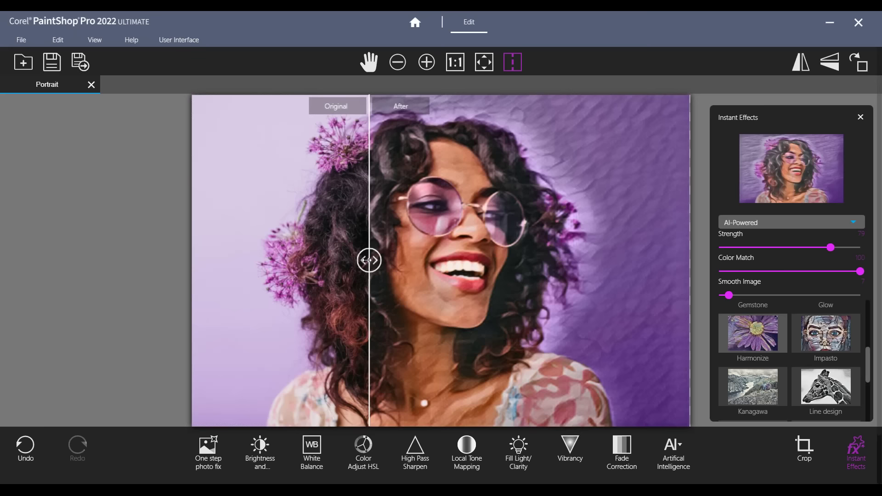
# - Compare the adjusted portrait with the original across the face, and return to the Welcome screen
pyautogui.moveTo(369, 261); pyautogui.dragTo(415, 264)
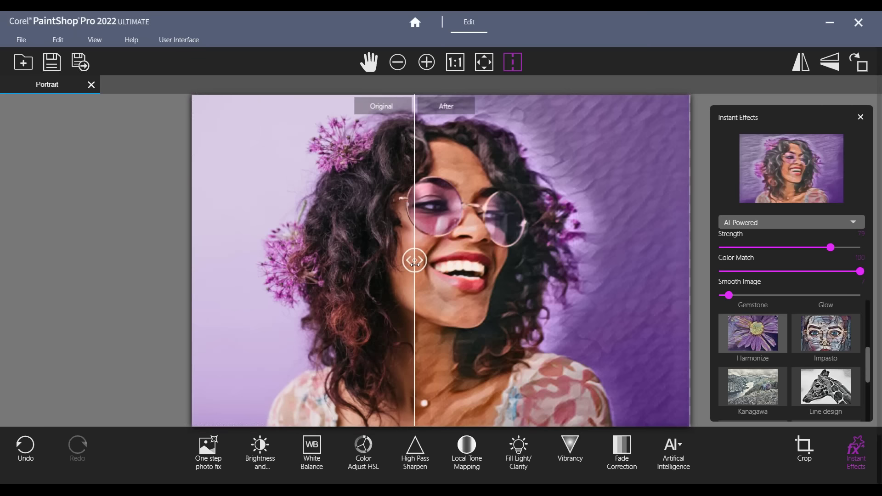
pyautogui.click(415, 23)
pyautogui.click(415, 29)
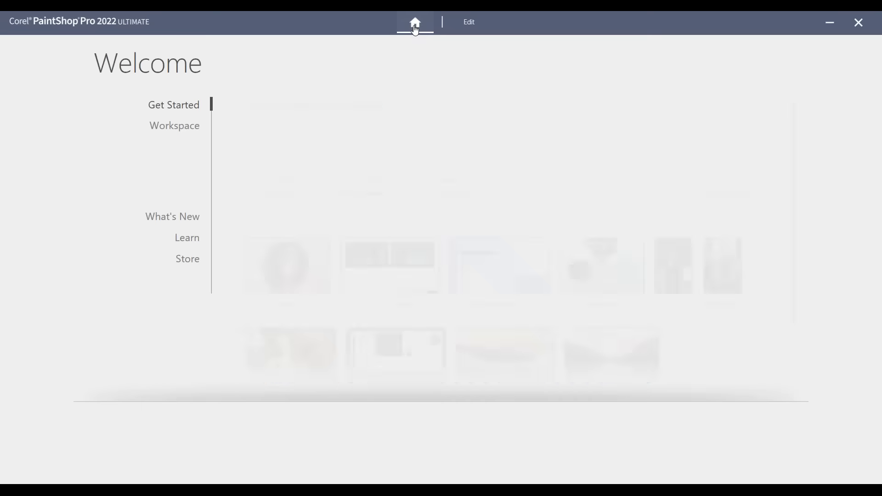